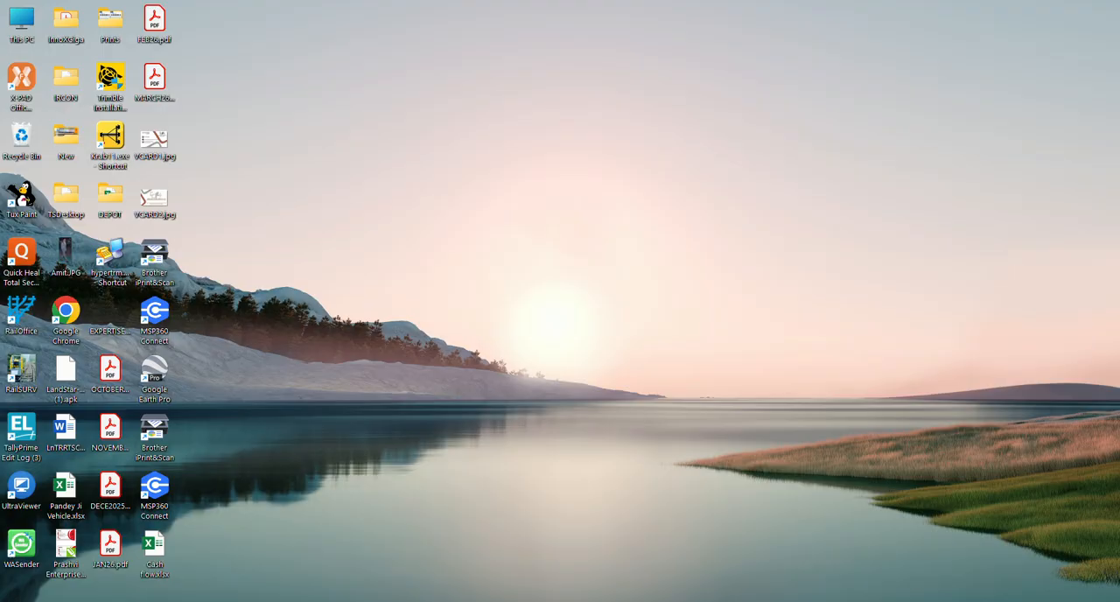
{"action": "left_click", "coordinate": [933, 601]}
{"action": "left_click", "coordinate": [940, 351]}
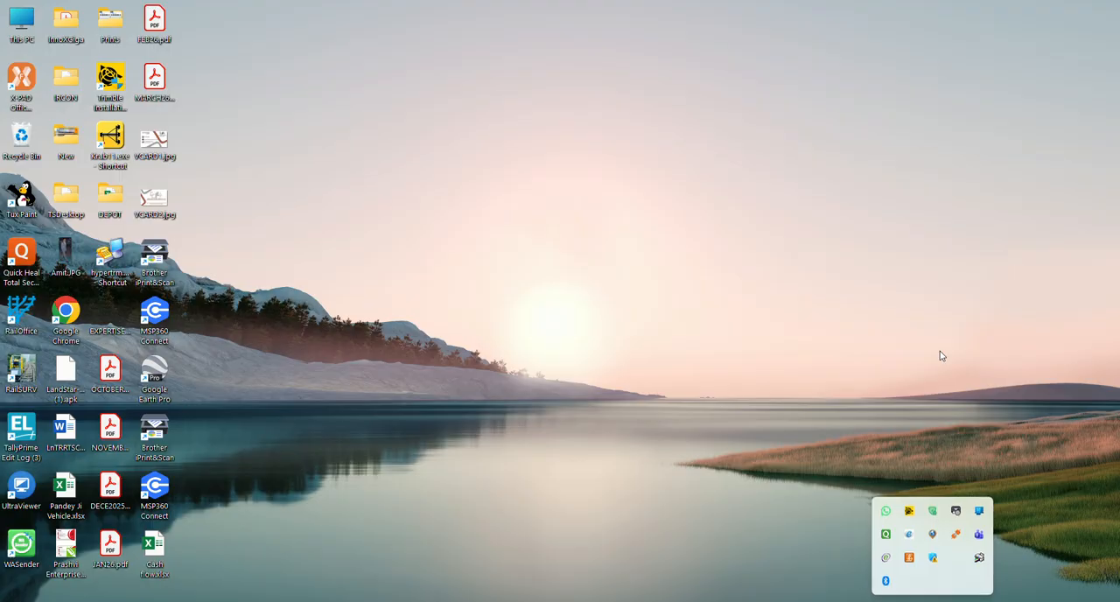
{"action": "key", "text": "super+a"}
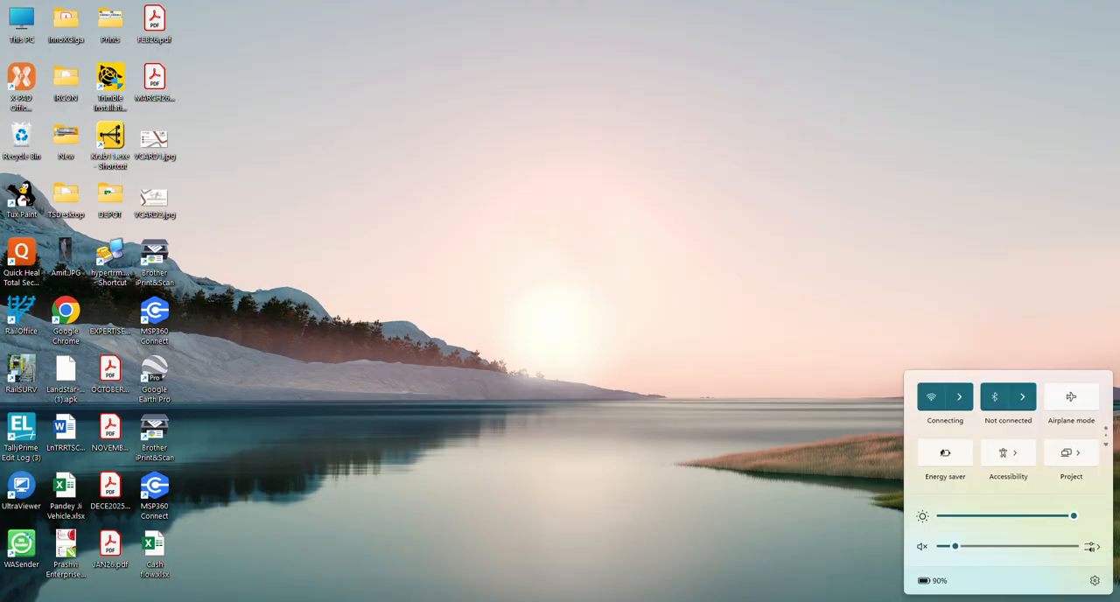
{"action": "left_click", "coordinate": [959, 396]}
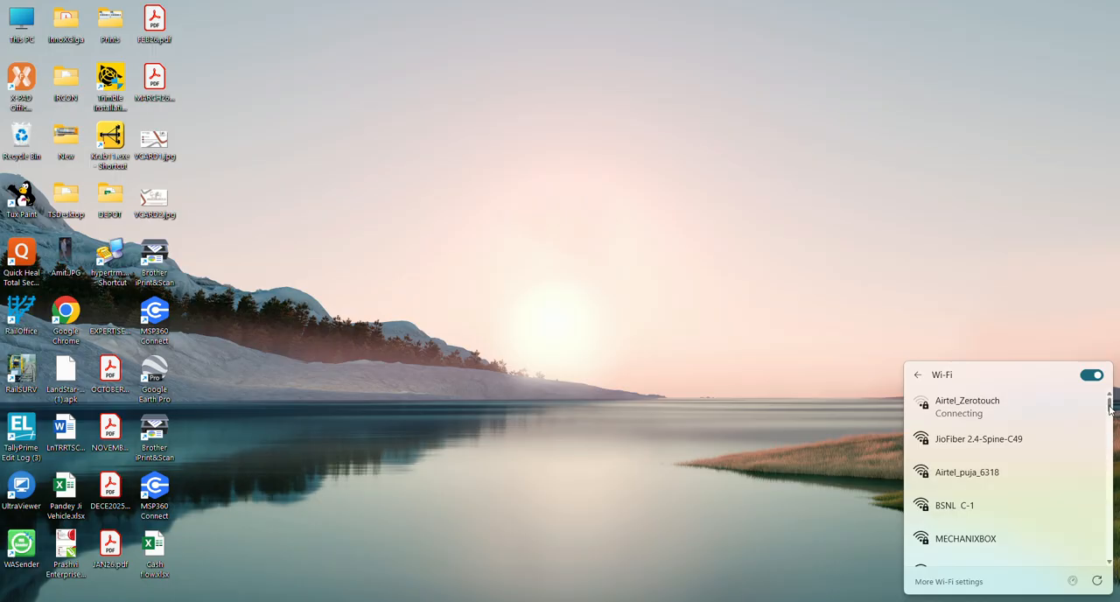
{"action": "left_click_drag", "start_coordinate": [1109, 408], "coordinate": [1113, 416]}
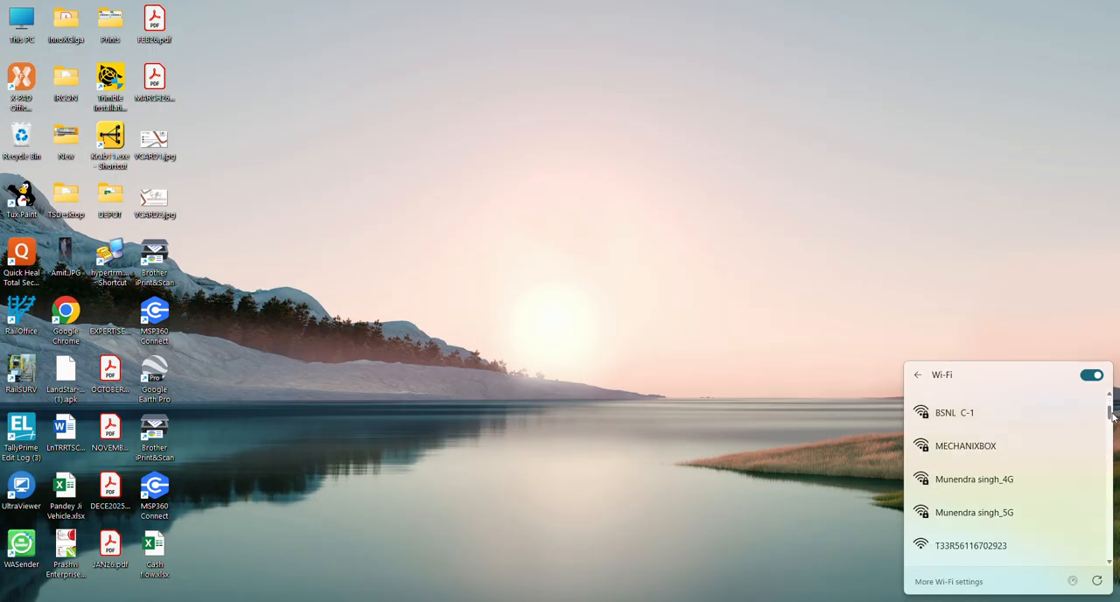
{"action": "left_click", "coordinate": [1017, 551]}
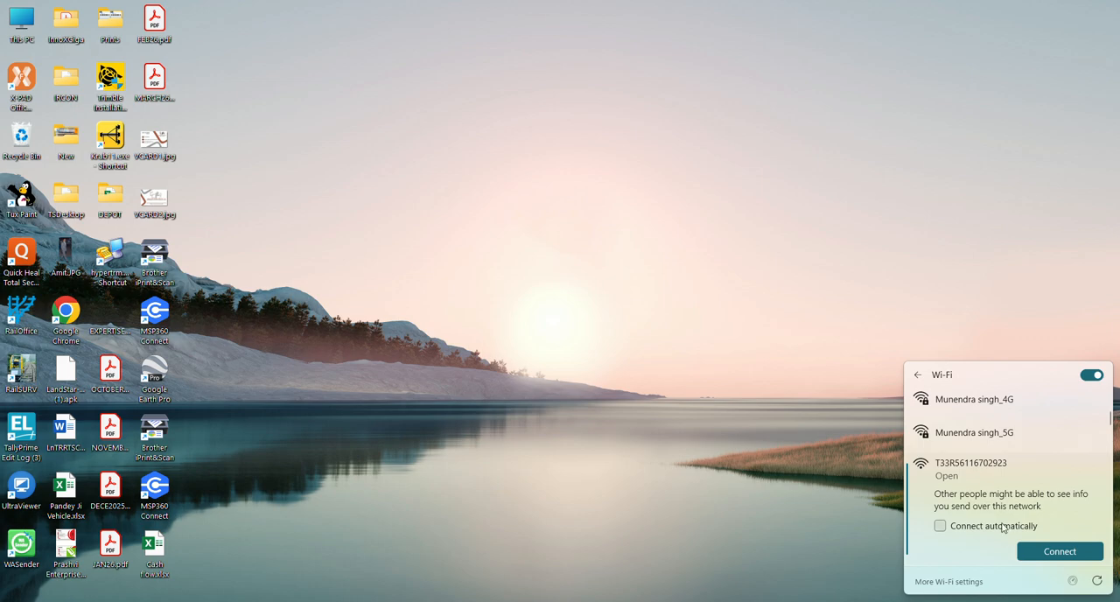
{"action": "left_click", "coordinate": [1050, 551]}
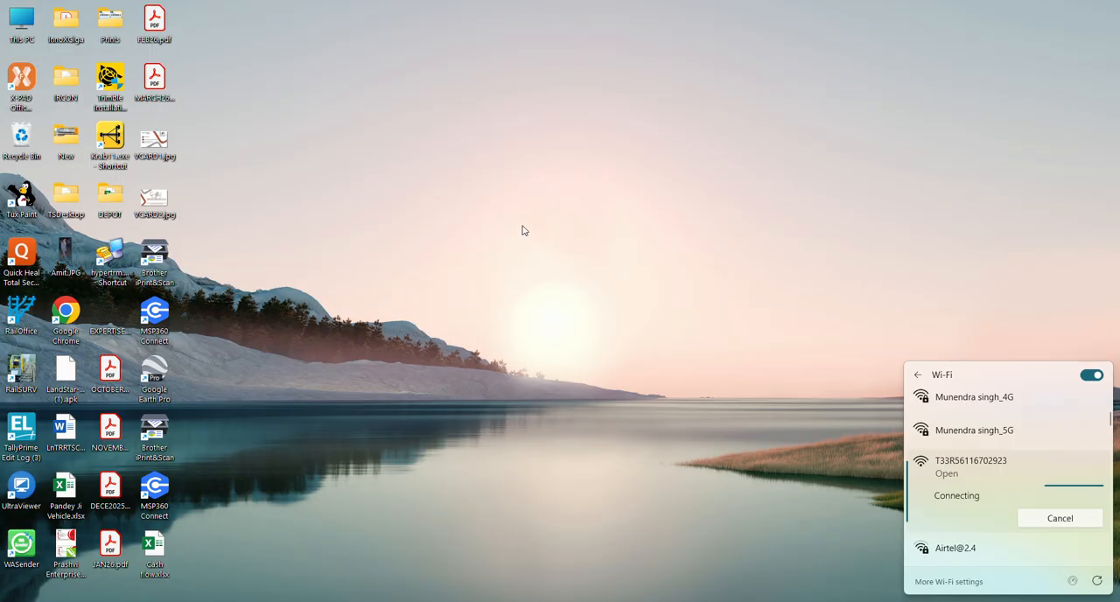
{"action": "left_click", "coordinate": [498, 24]}
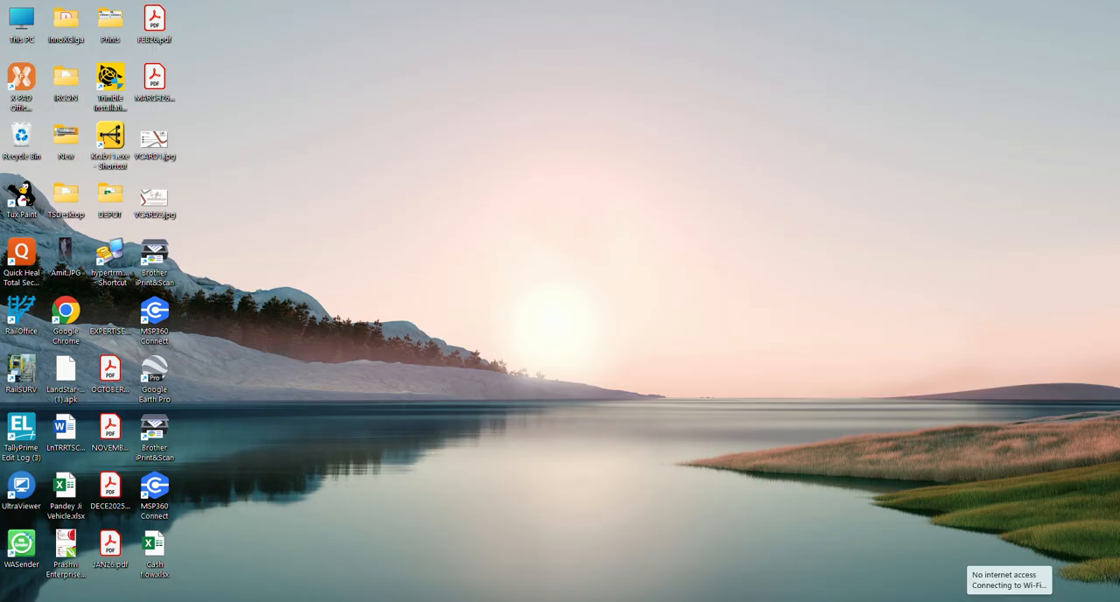
Step: Check the Wi-Fi connection status in the list of networks
{"action": "left_click", "coordinate": [1010, 601]}
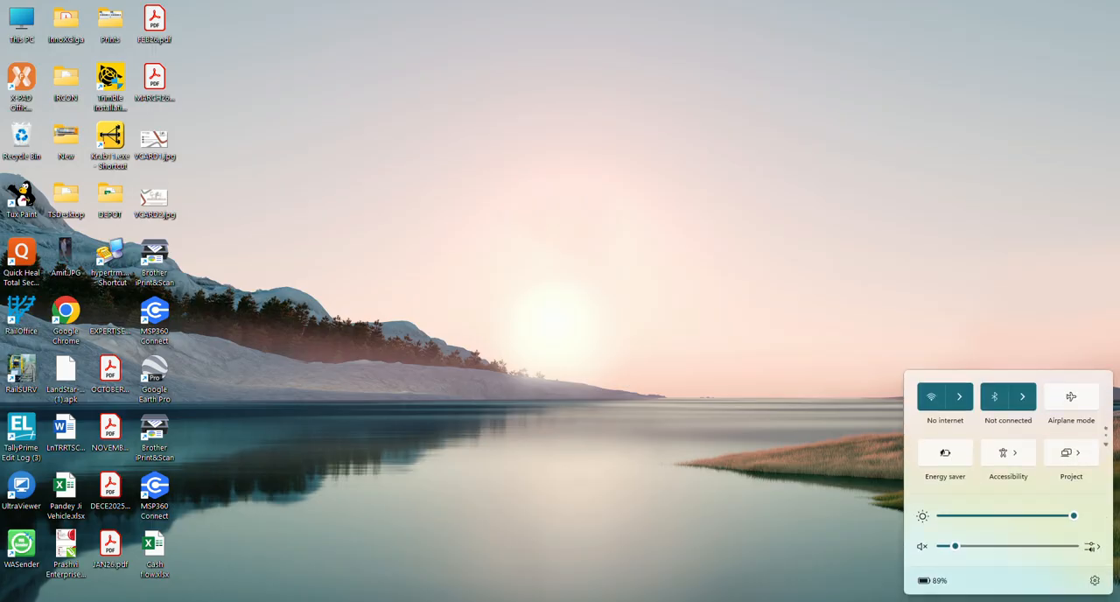
{"action": "left_click", "coordinate": [959, 398]}
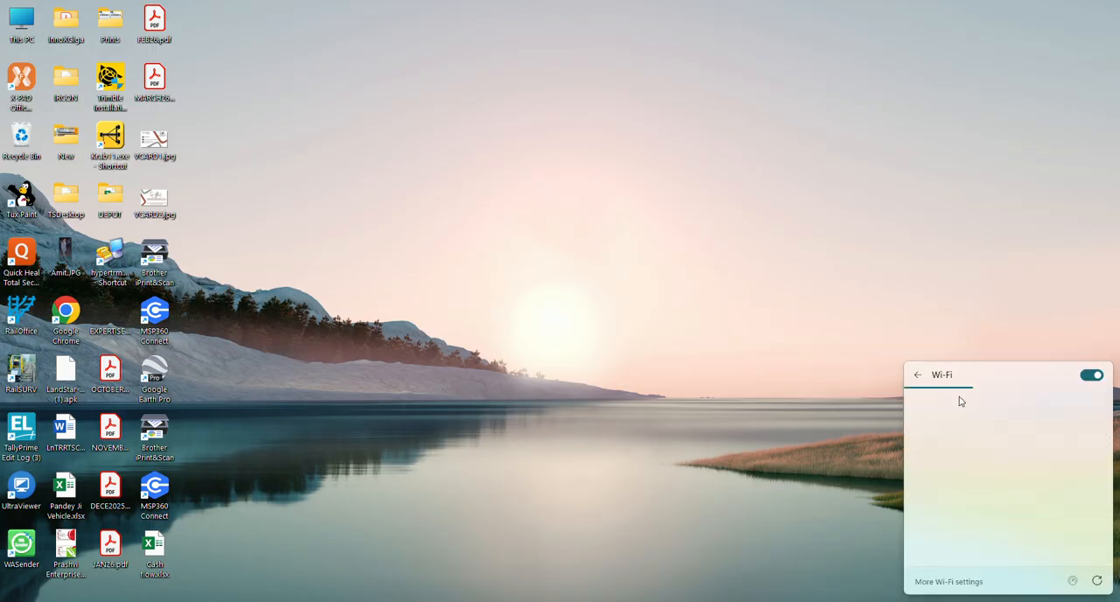
{"action": "left_click", "coordinate": [682, 443]}
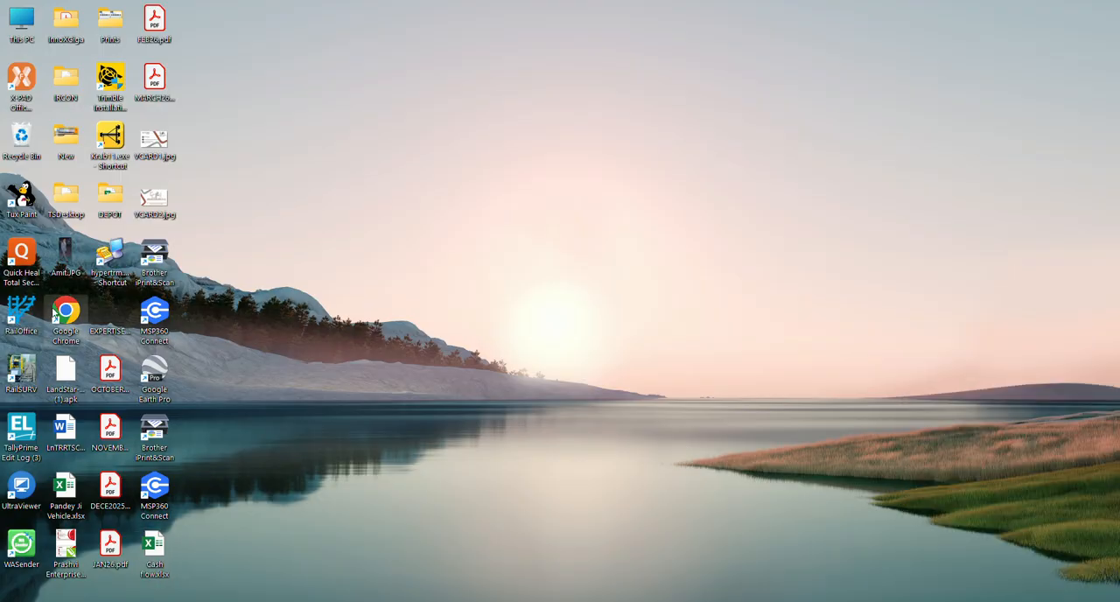
Step: Switch to Google Chrome with the Person 1 profile and load the receiver's web interface at 192.168.10.1
{"action": "double_click", "coordinate": [66, 313]}
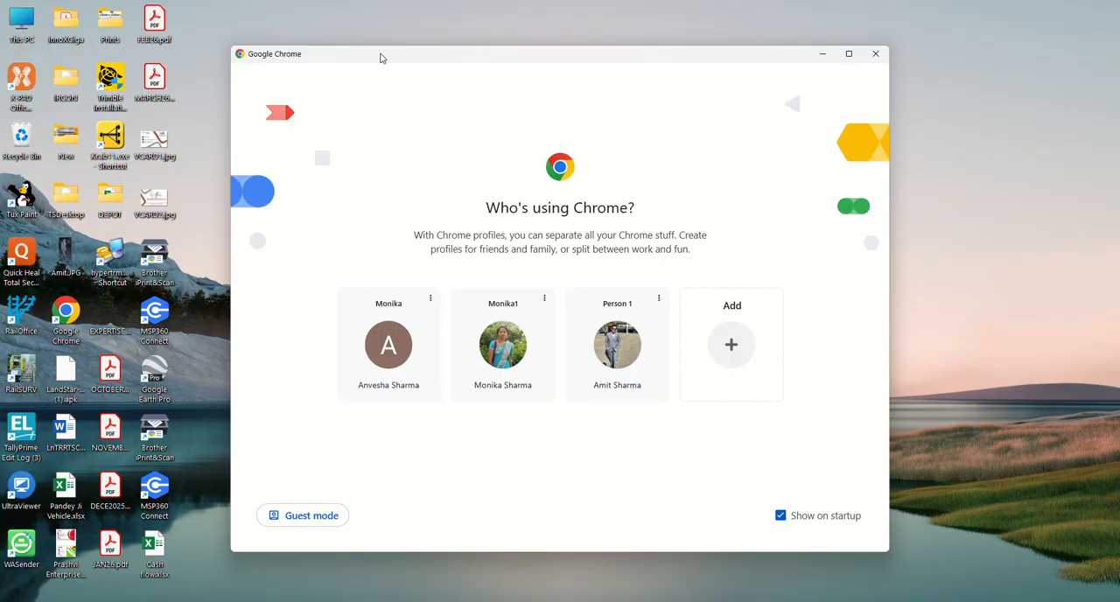
{"action": "double_click", "coordinate": [381, 55]}
{"action": "left_click", "coordinate": [643, 398]}
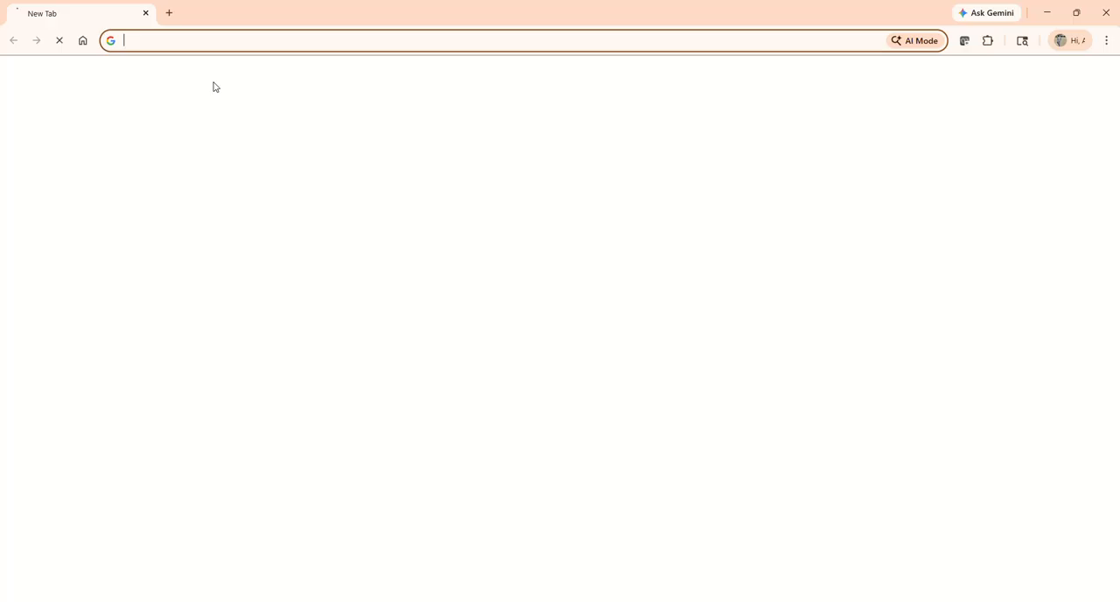
{"action": "left_click", "coordinate": [185, 39]}
{"action": "type", "text": "192.168.10.1"}
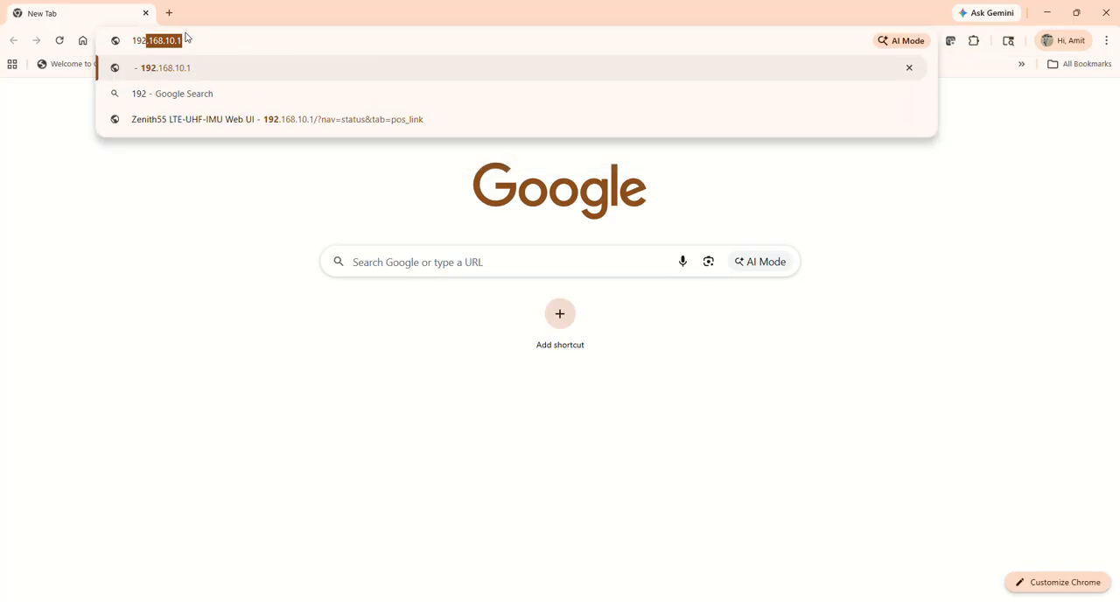
{"action": "key", "text": "Right"}
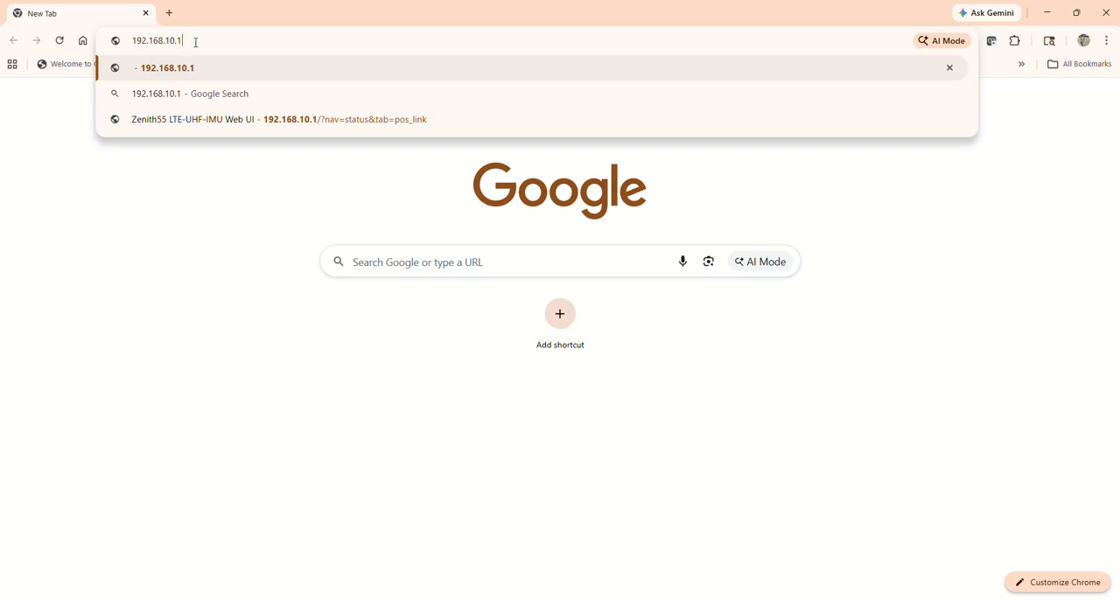
{"action": "key", "text": "Return"}
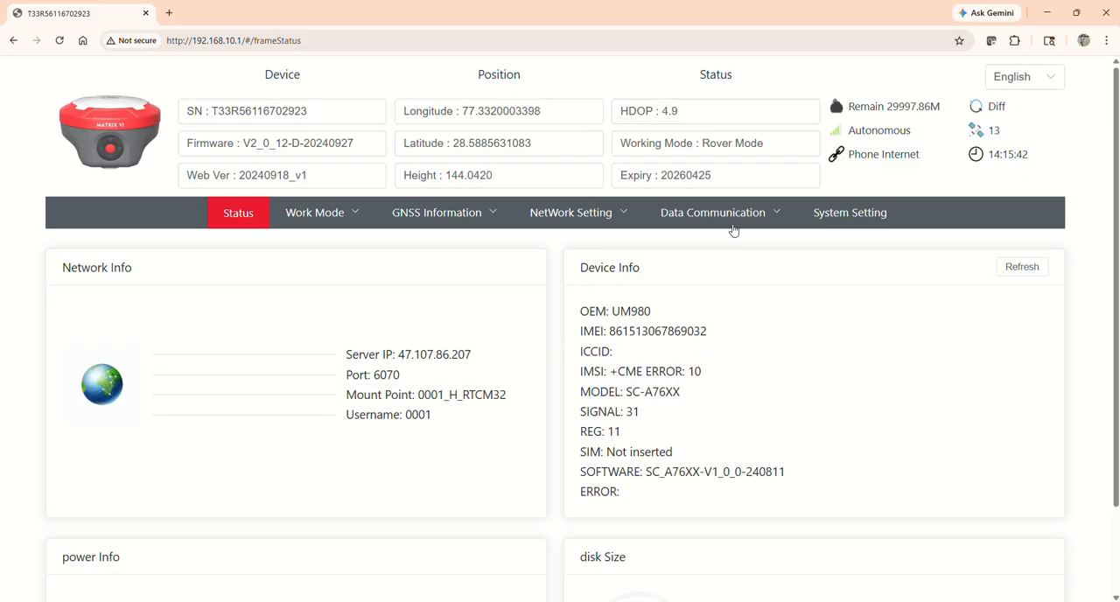
Step: Download WallCorner-20260328-135039.txt from the 20260328 folder in the receiver's file manager and minimize the browser
{"action": "mouse_move", "coordinate": [736, 218]}
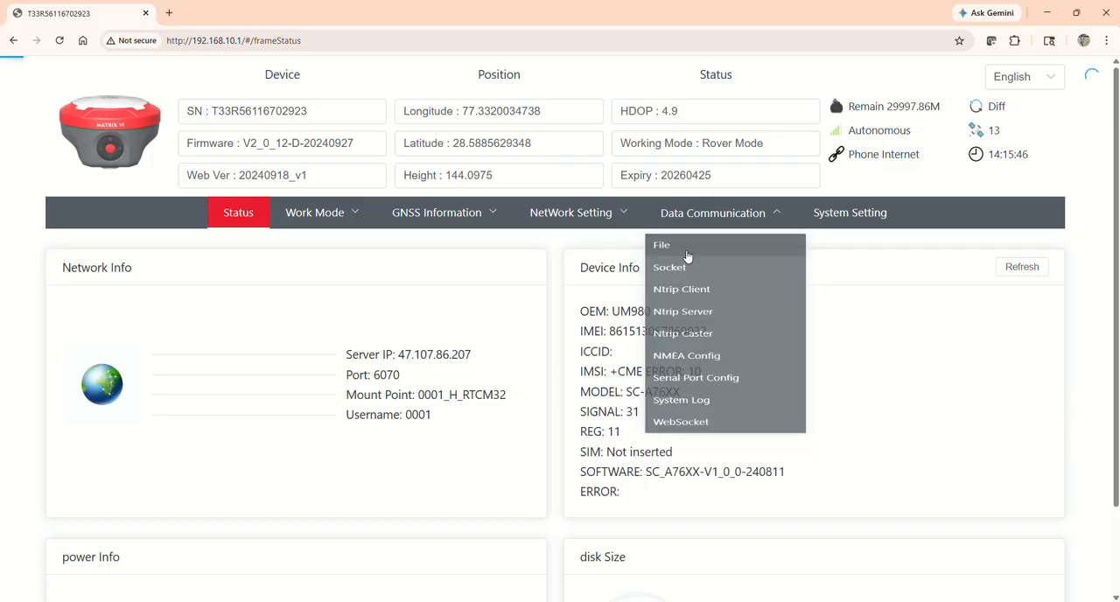
{"action": "left_click", "coordinate": [688, 253]}
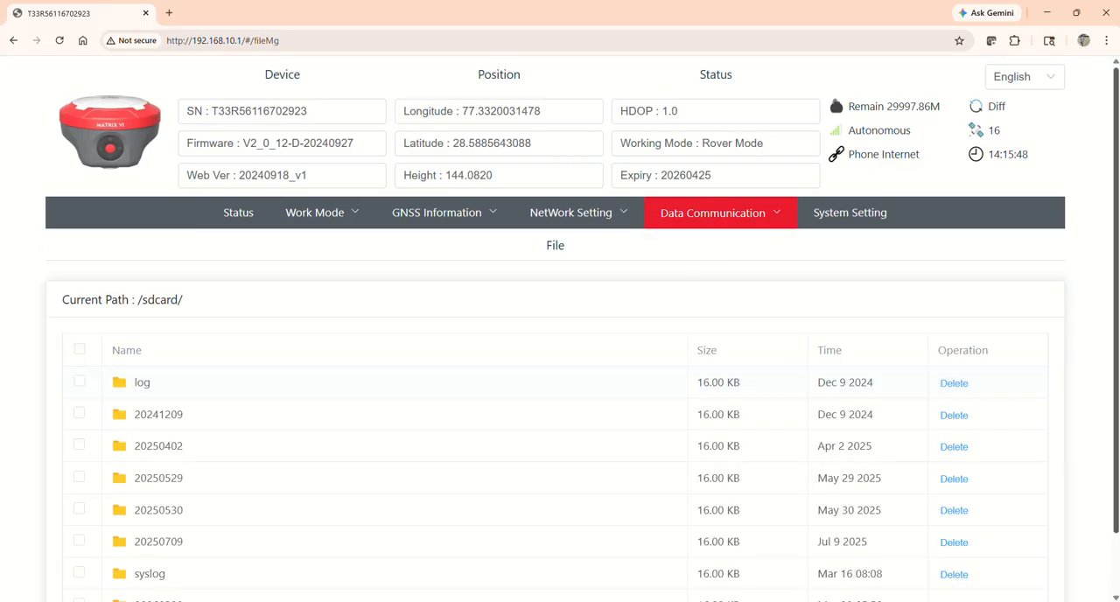
{"action": "scroll", "coordinate": [1110, 374], "scroll_direction": "down", "scroll_amount": 1}
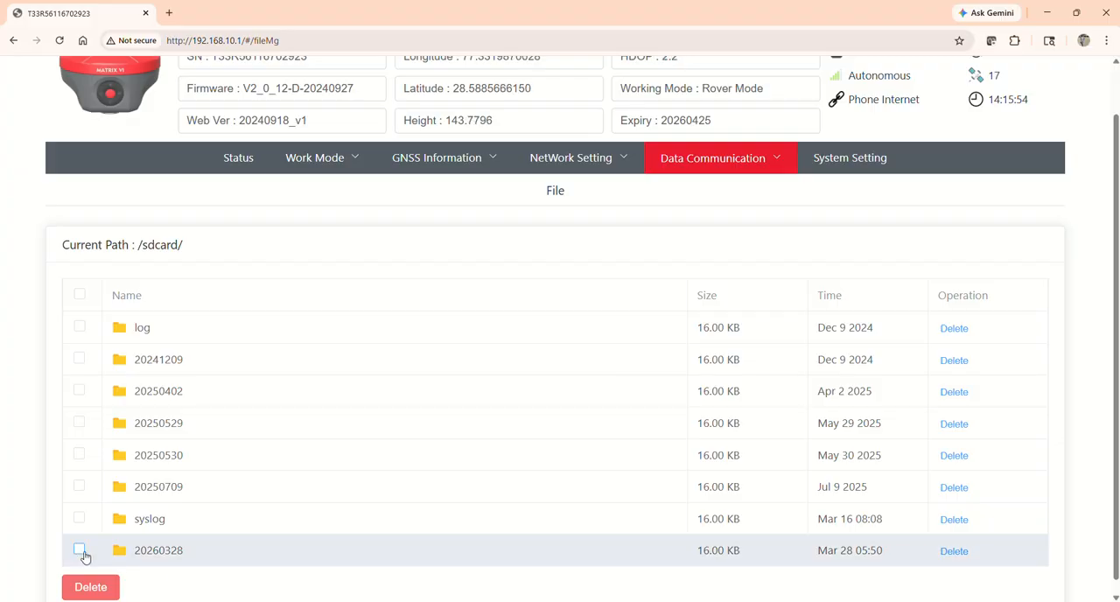
{"action": "left_click", "coordinate": [79, 552]}
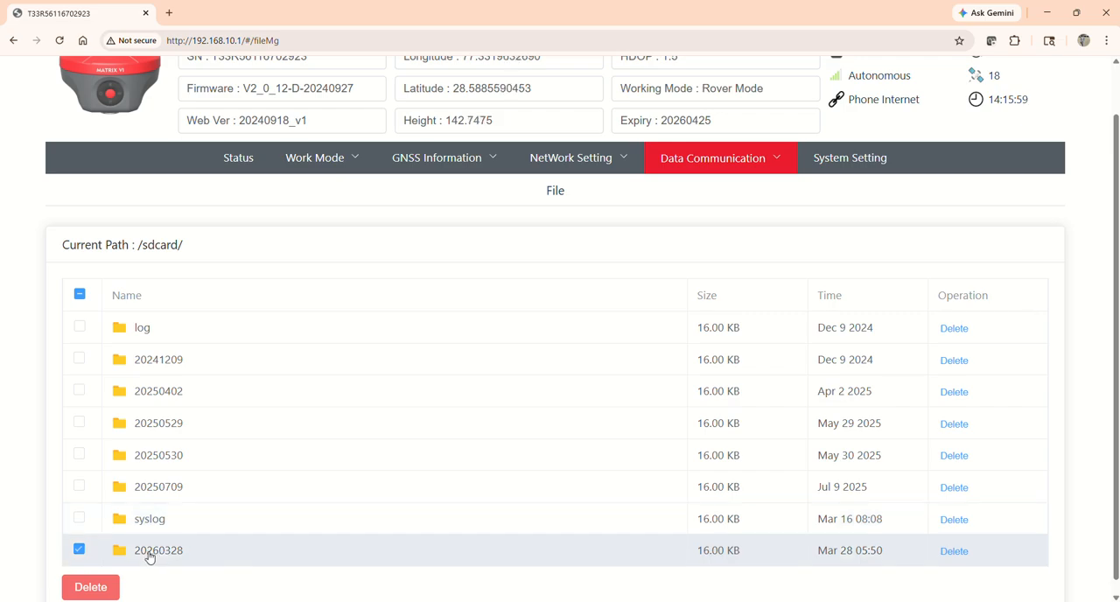
{"action": "left_click", "coordinate": [151, 552]}
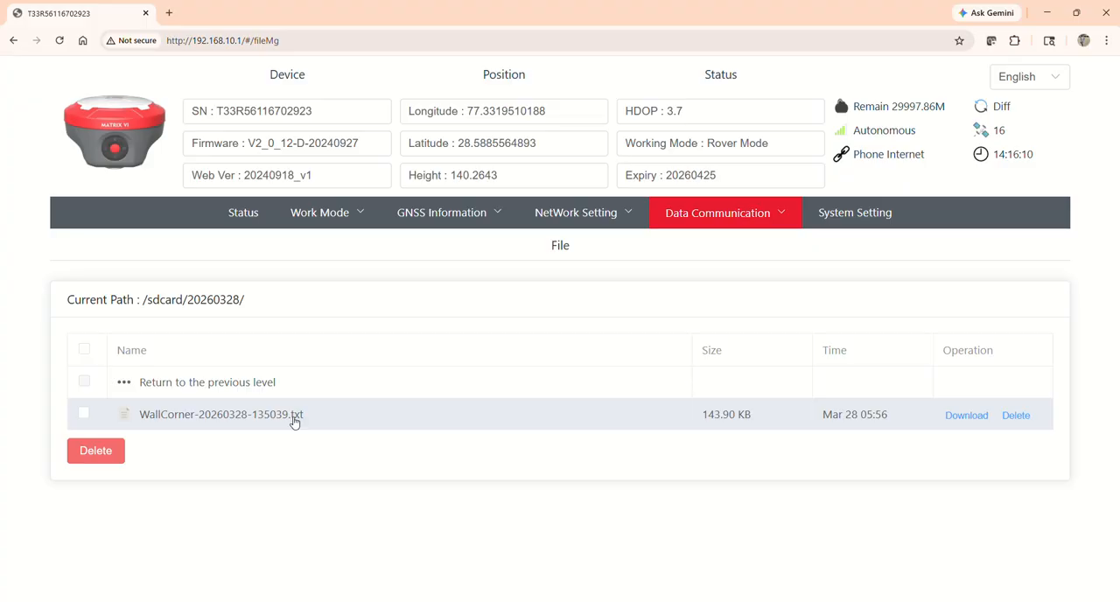
{"action": "left_click", "coordinate": [970, 415]}
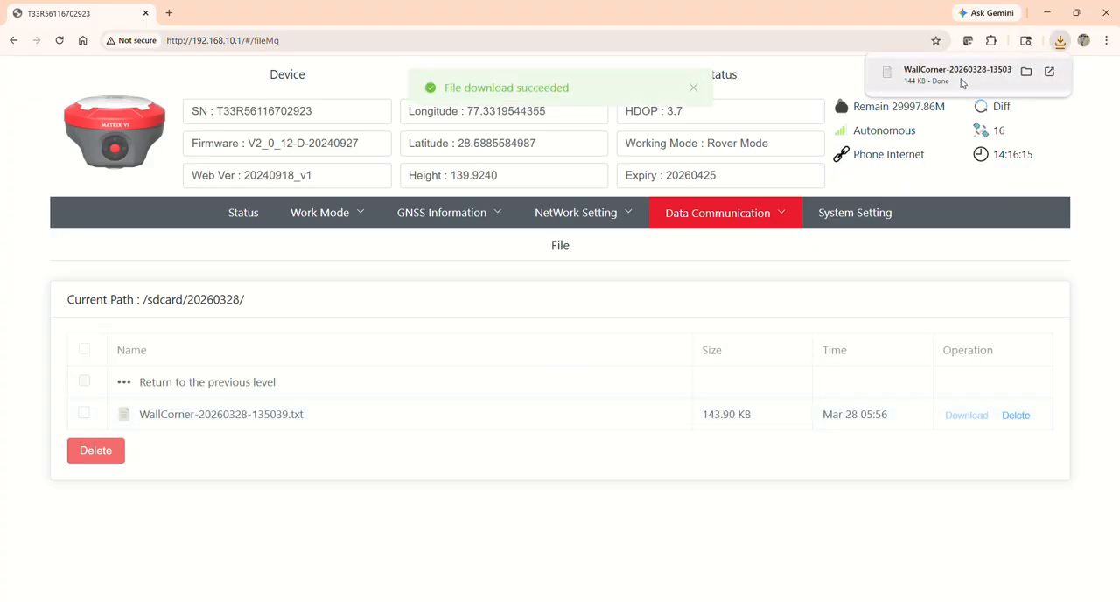
{"action": "left_click", "coordinate": [1046, 14]}
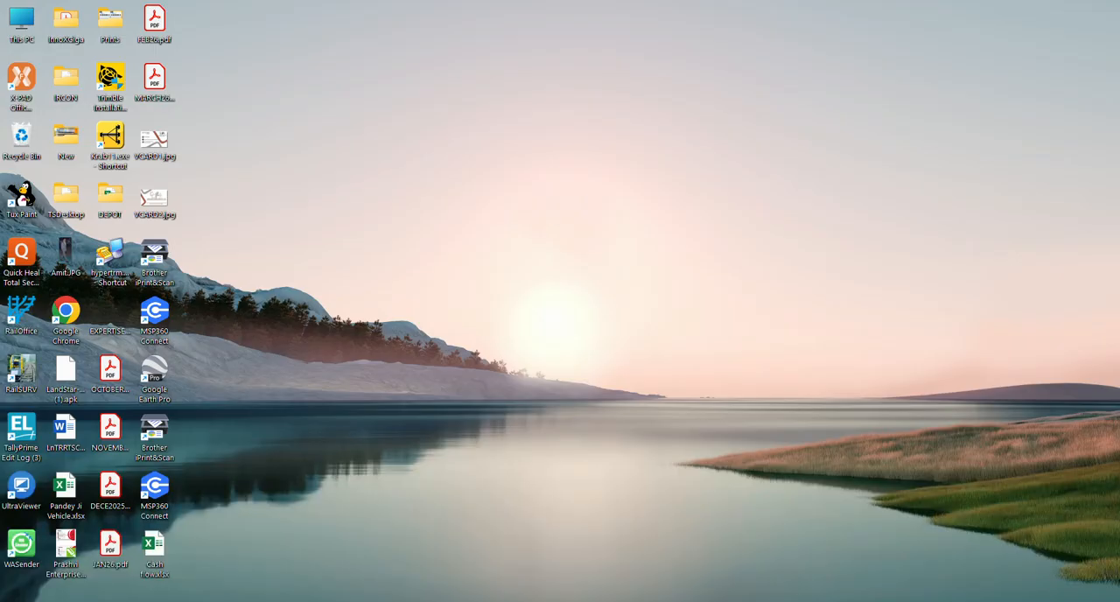
Step: Switch to File Explorer and open the Downloads folder
{"action": "key", "text": "super"}
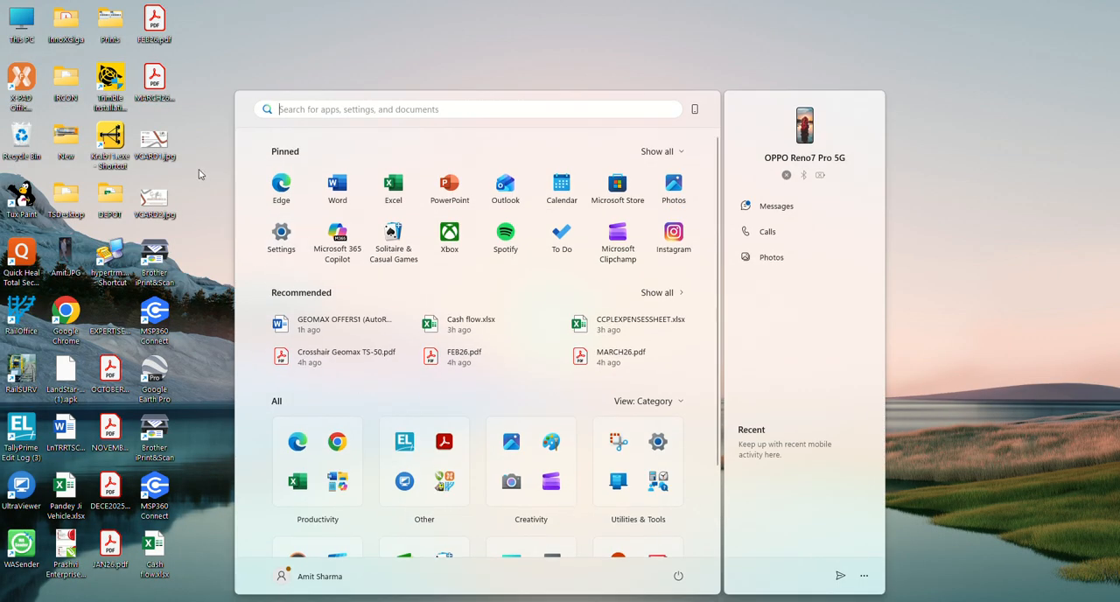
{"action": "left_click", "coordinate": [189, 168]}
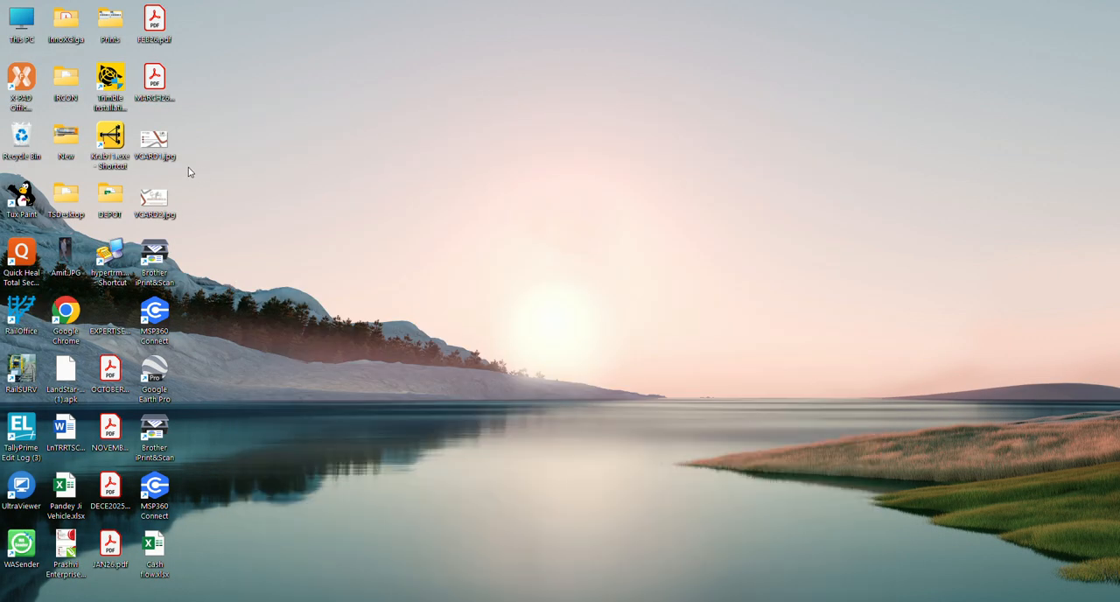
{"action": "double_click", "coordinate": [13, 26]}
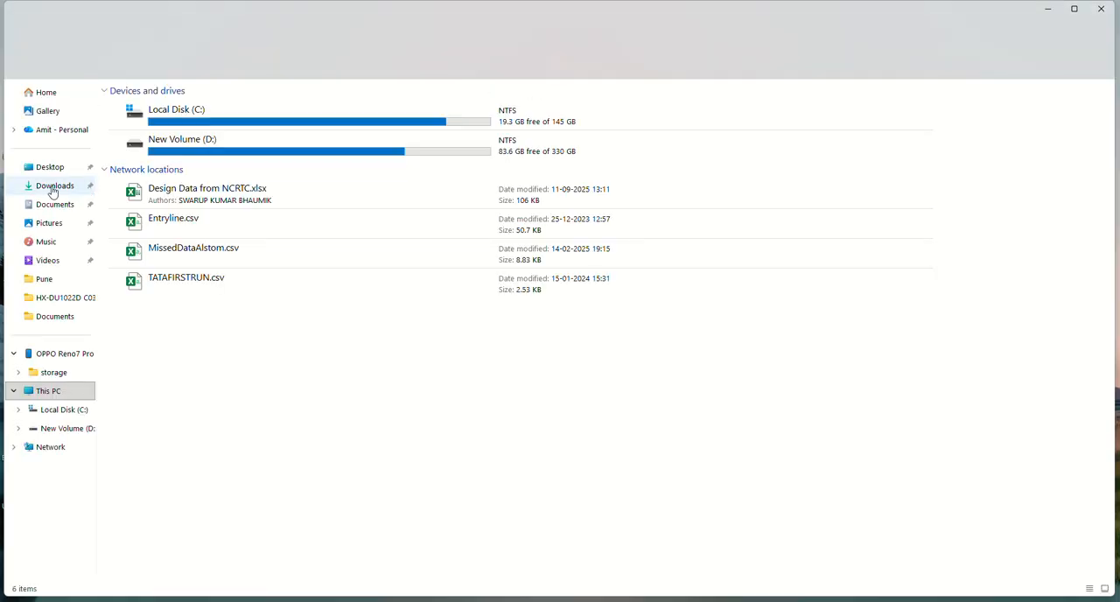
{"action": "left_click", "coordinate": [52, 187]}
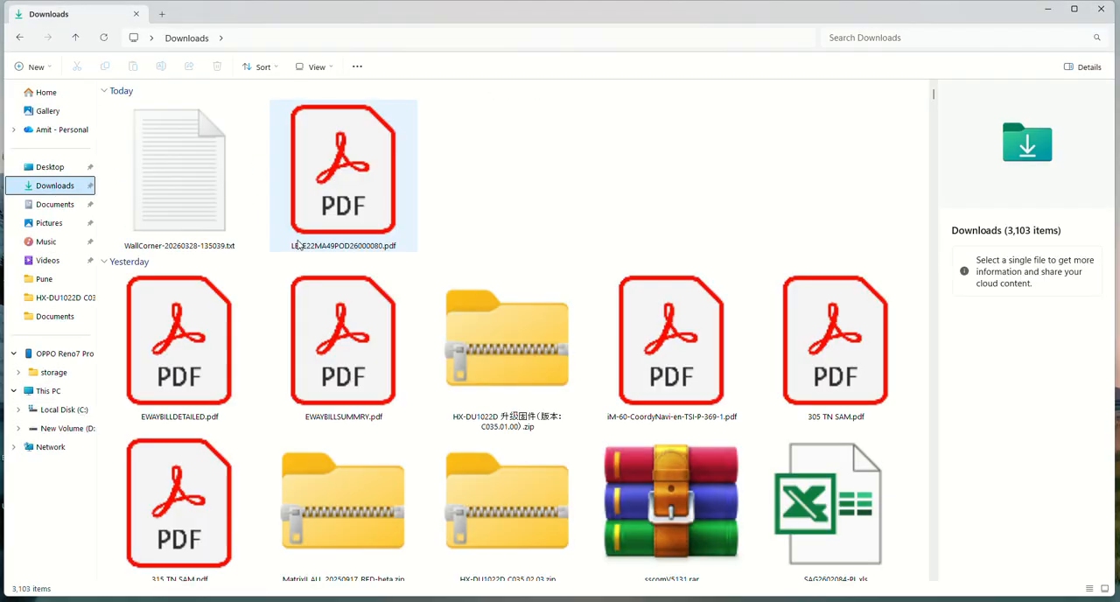
Step: Search the Downloads folder for "gnss con" and look through the results for the GNSS converter
{"action": "left_click", "coordinate": [370, 215]}
{"action": "type", "text": "gn"}
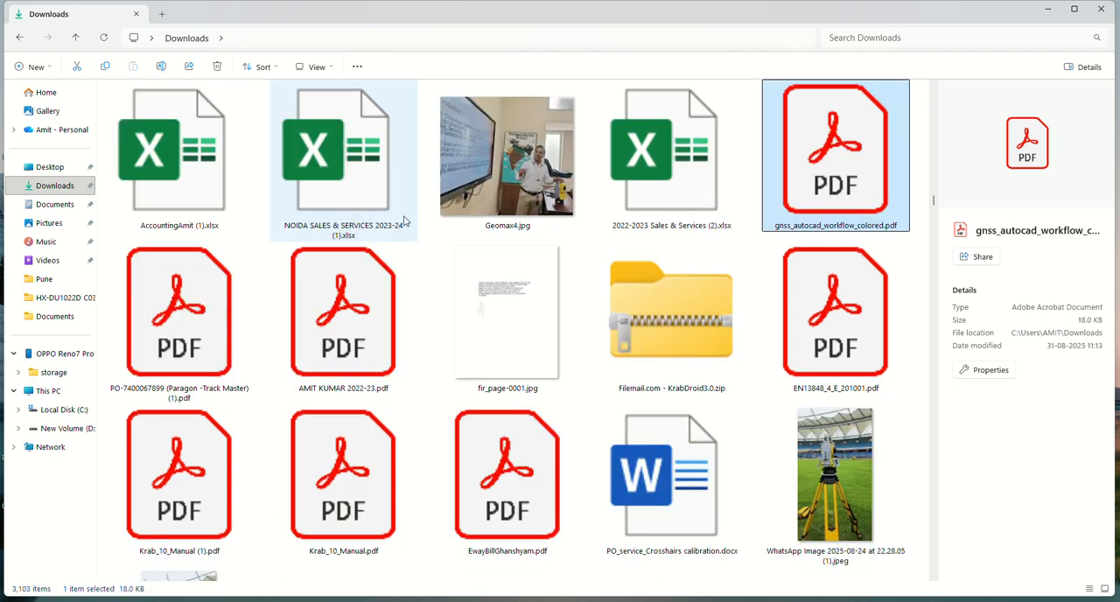
{"action": "left_click", "coordinate": [915, 37]}
{"action": "type", "text": "gnss"}
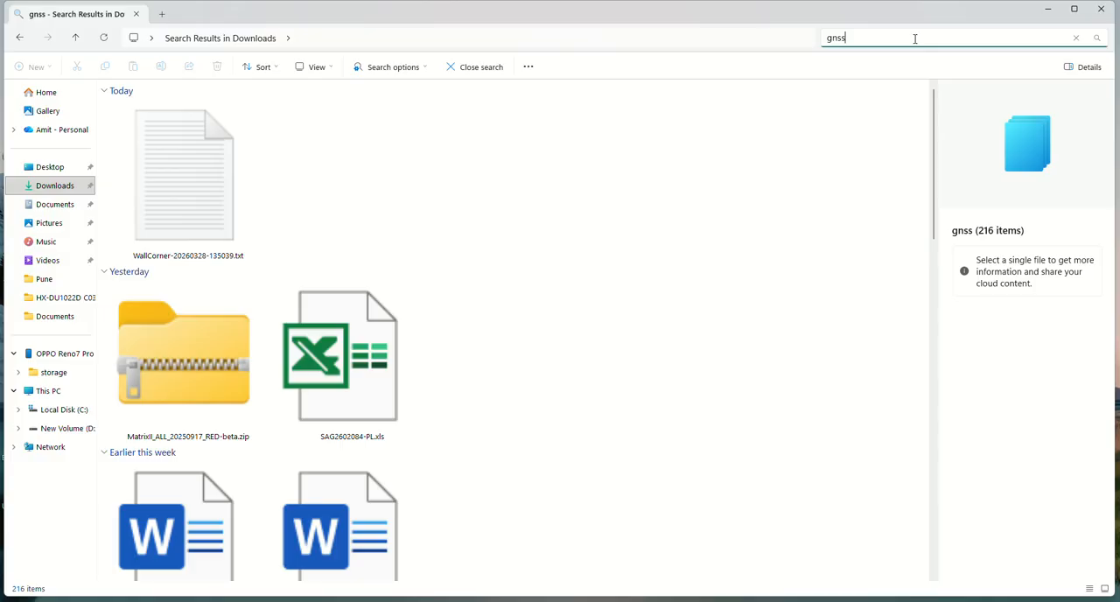
{"action": "type", "text": " con"}
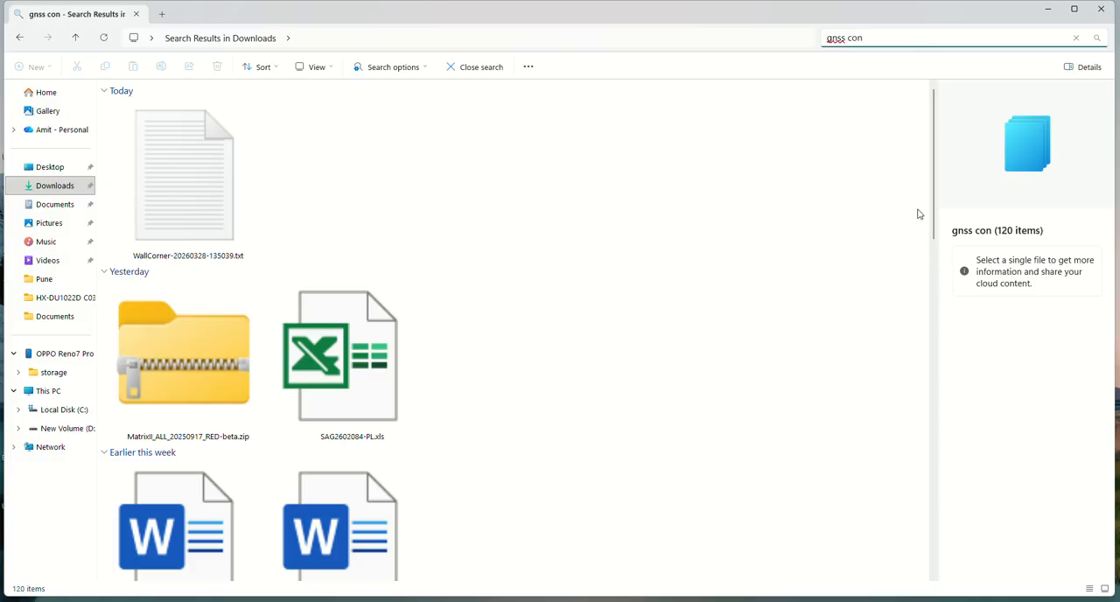
{"action": "left_click_drag", "start_coordinate": [932, 229], "coordinate": [952, 569]}
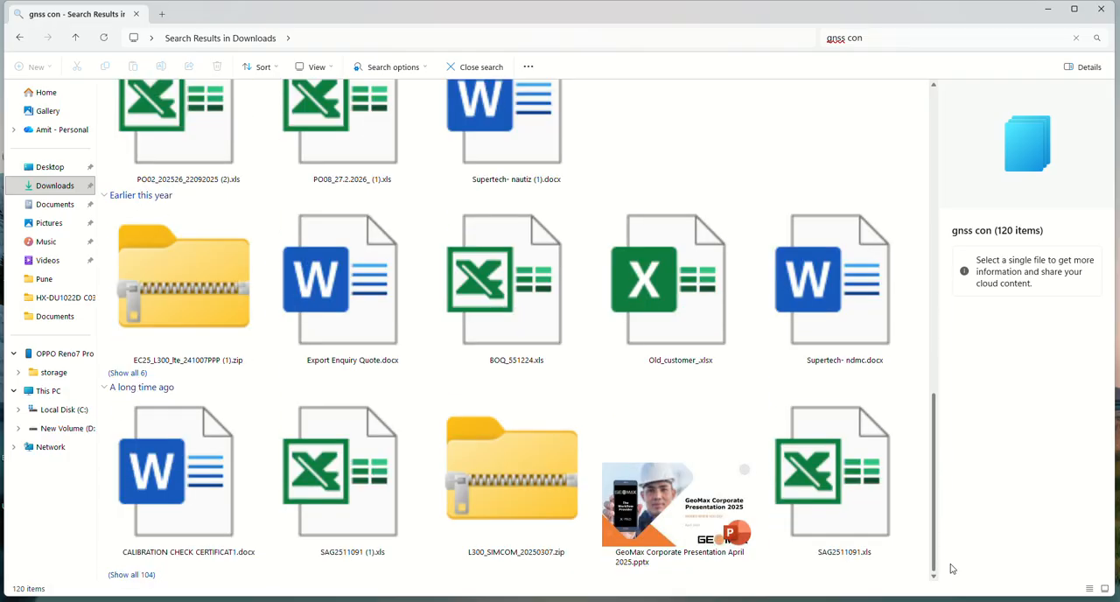
Step: Search Windows for "gnss converter"
{"action": "key", "text": "super"}
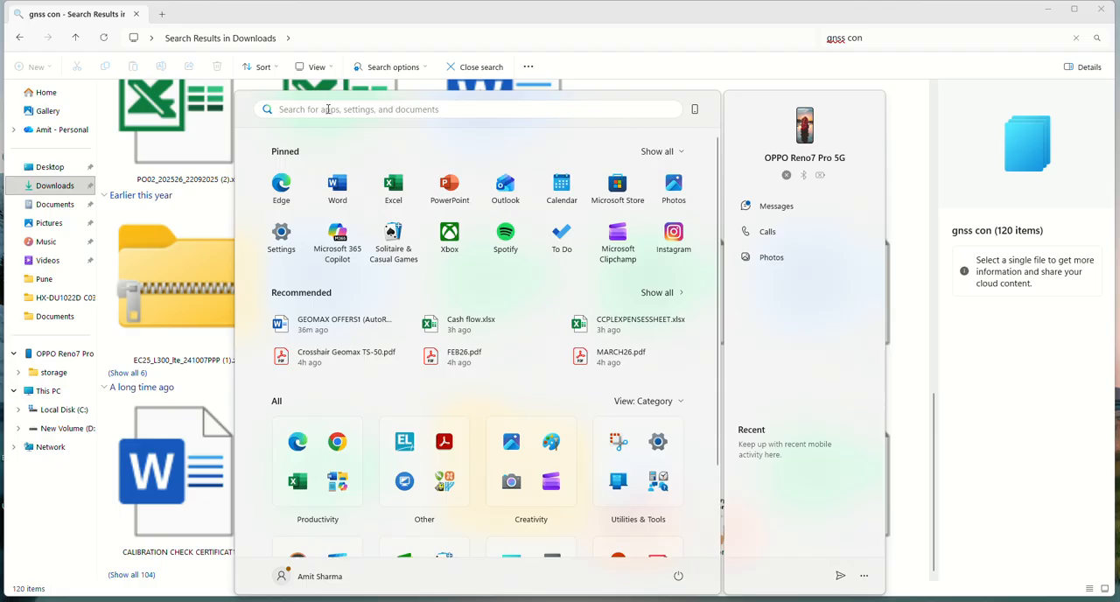
{"action": "left_click", "coordinate": [328, 108]}
{"action": "type", "text": "gnss con"}
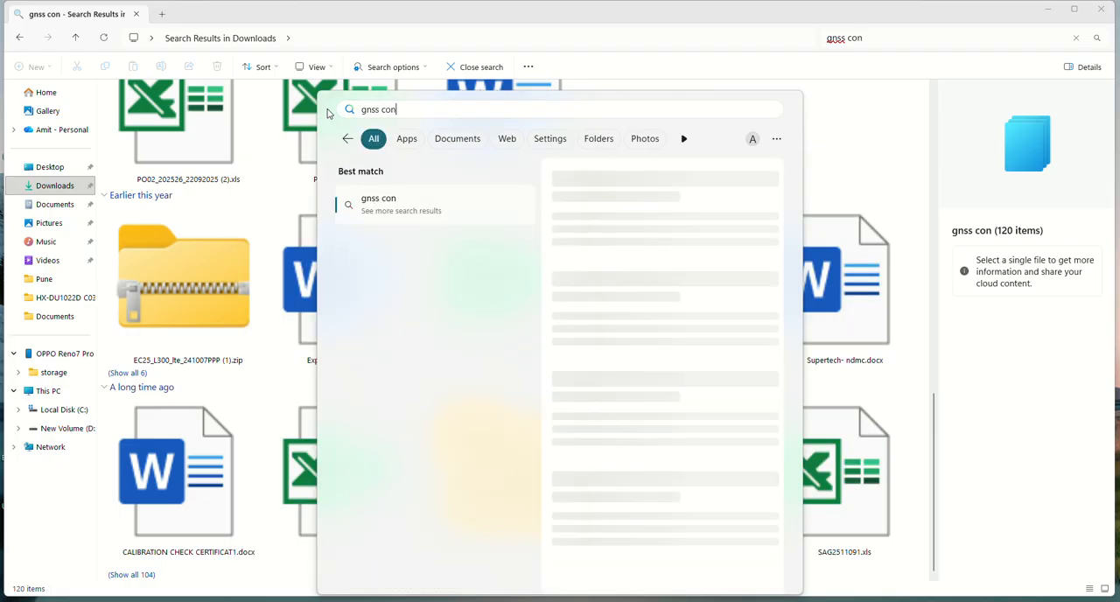
{"action": "type", "text": "ver"}
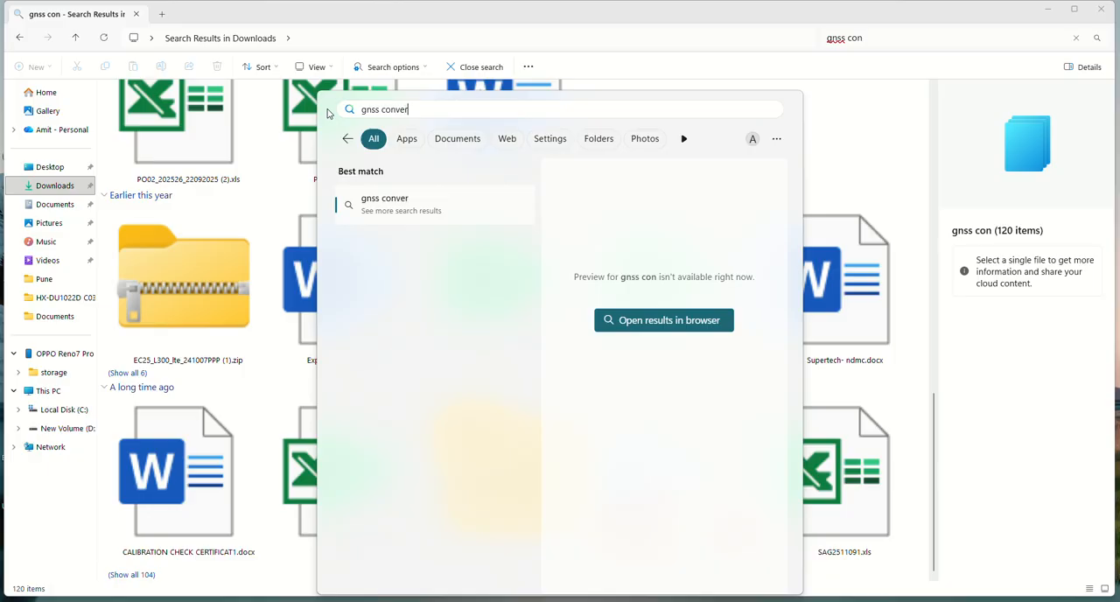
{"action": "type", "text": "ter"}
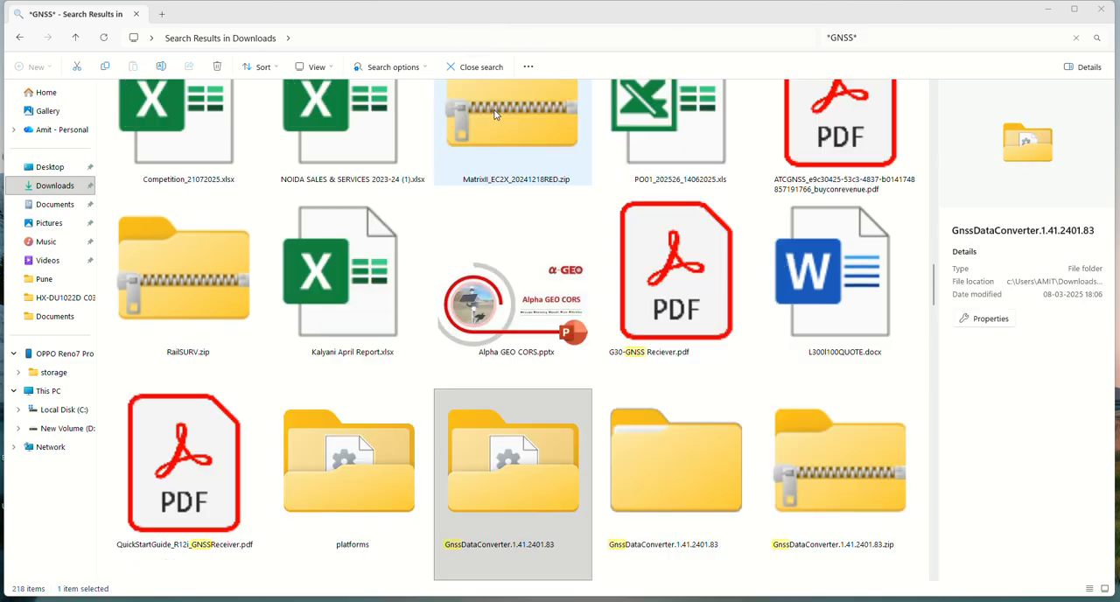
Step: Open the GnssDataConverter.1.41.2401.83 folder found in Downloads, launch GnssDataConverter.exe and maximize its window
{"action": "left_click", "coordinate": [516, 527]}
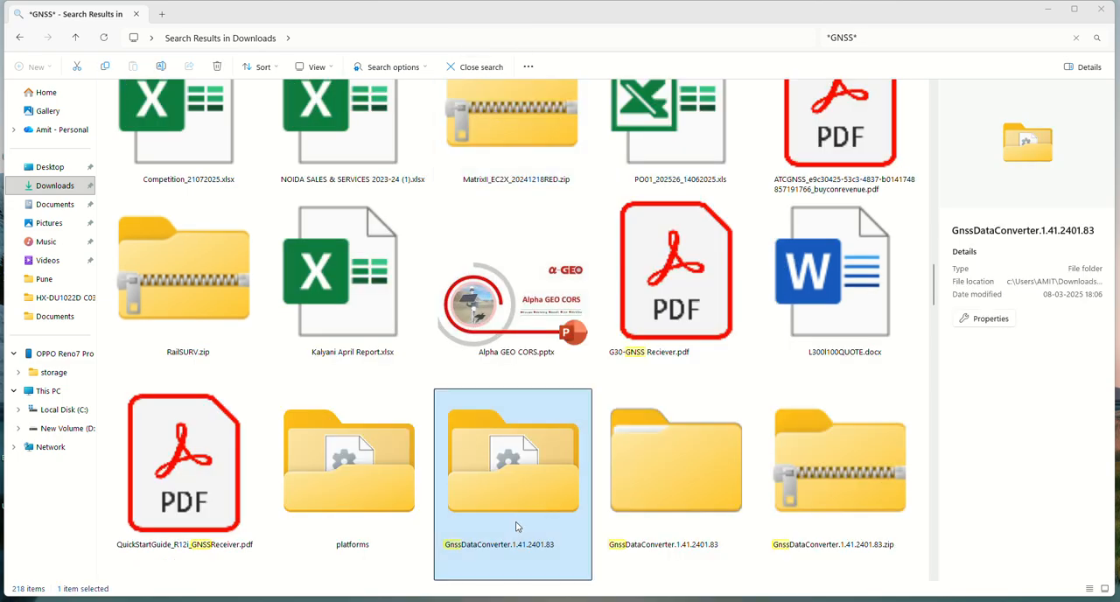
{"action": "double_click", "coordinate": [523, 464]}
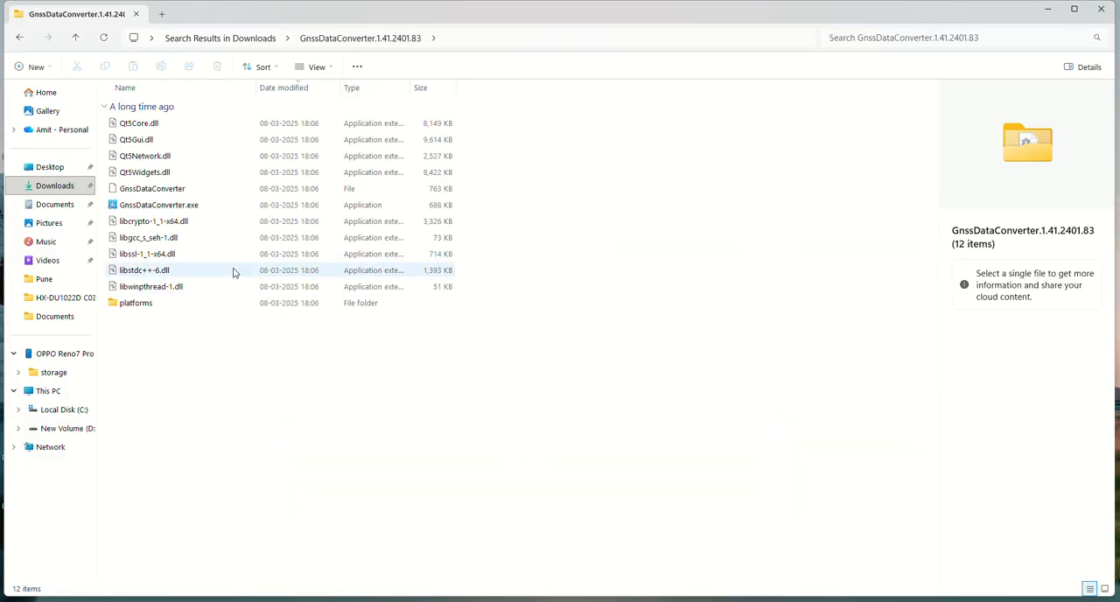
{"action": "left_click", "coordinate": [148, 208]}
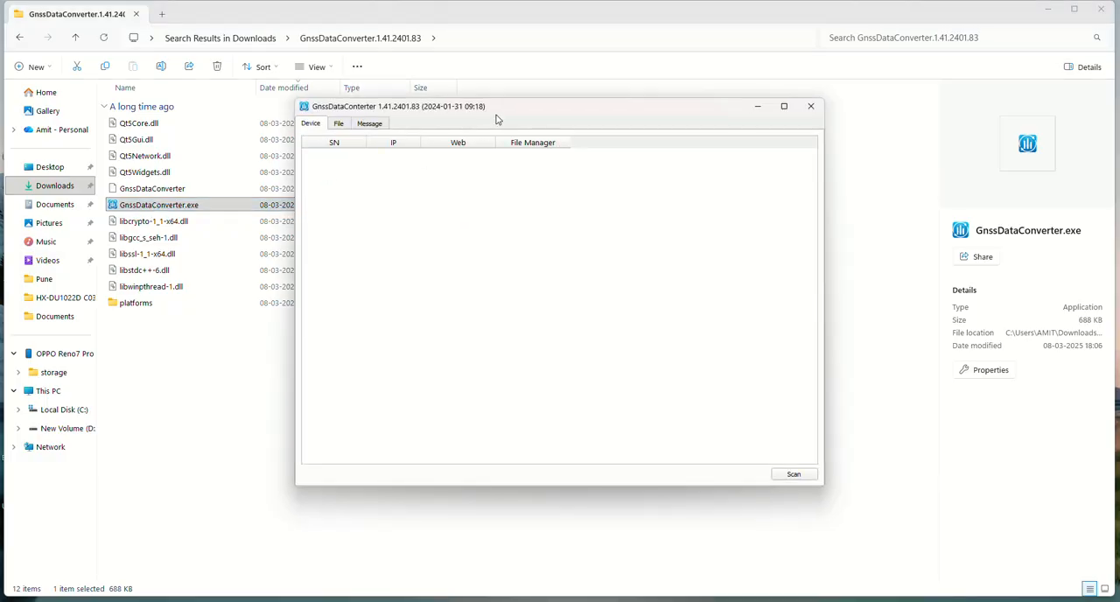
{"action": "double_click", "coordinate": [503, 106]}
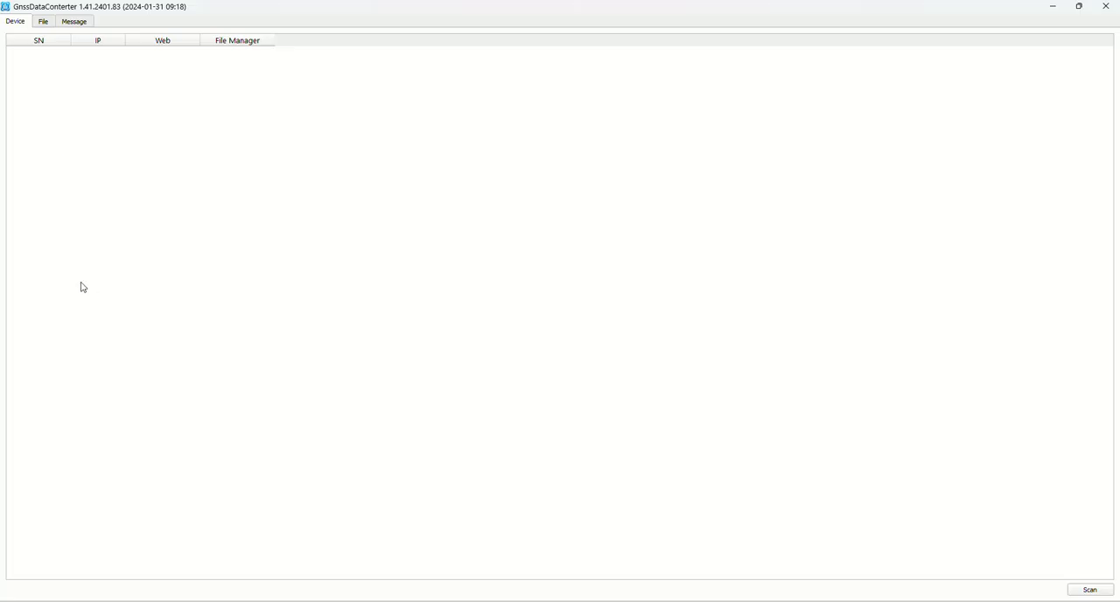
Step: Add WallCorner-20260328-135039.txt from the Downloads folder to the converter's file list
{"action": "left_click", "coordinate": [40, 24]}
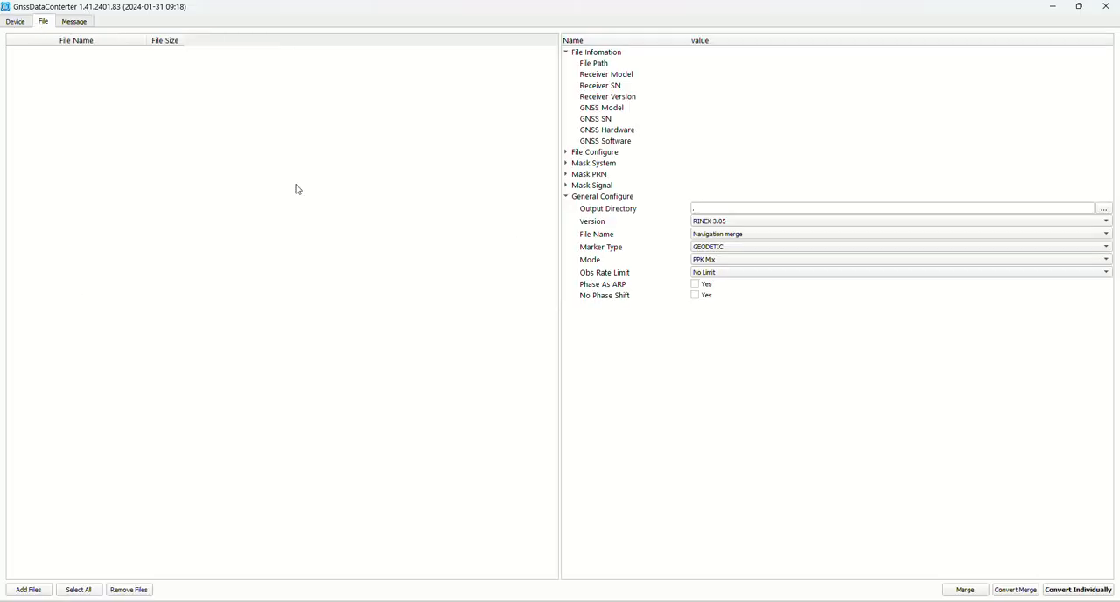
{"action": "left_click", "coordinate": [29, 592]}
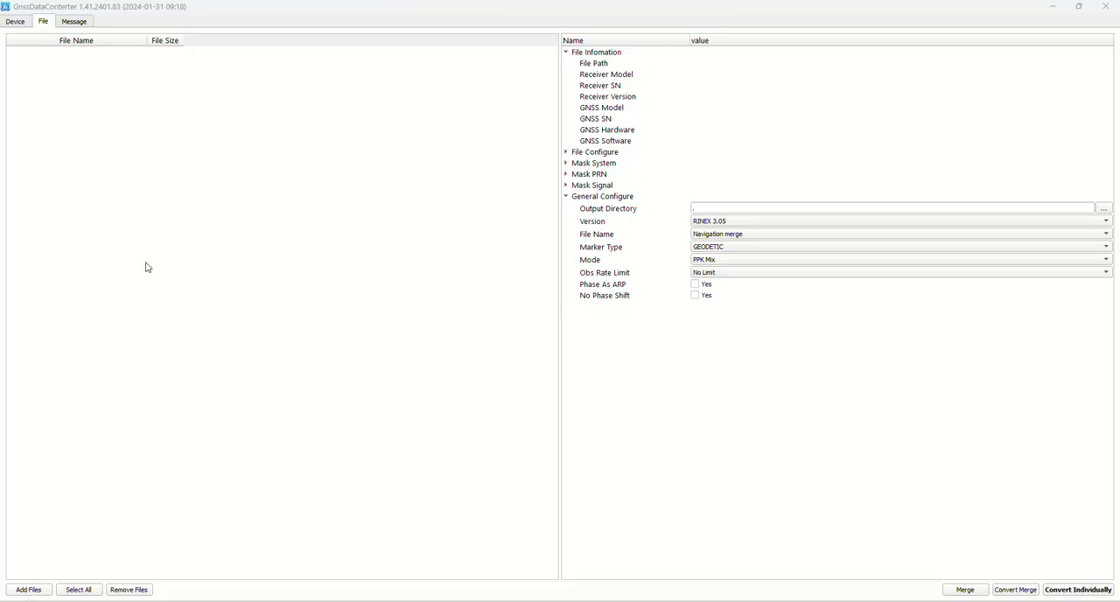
{"action": "left_click", "coordinate": [43, 149]}
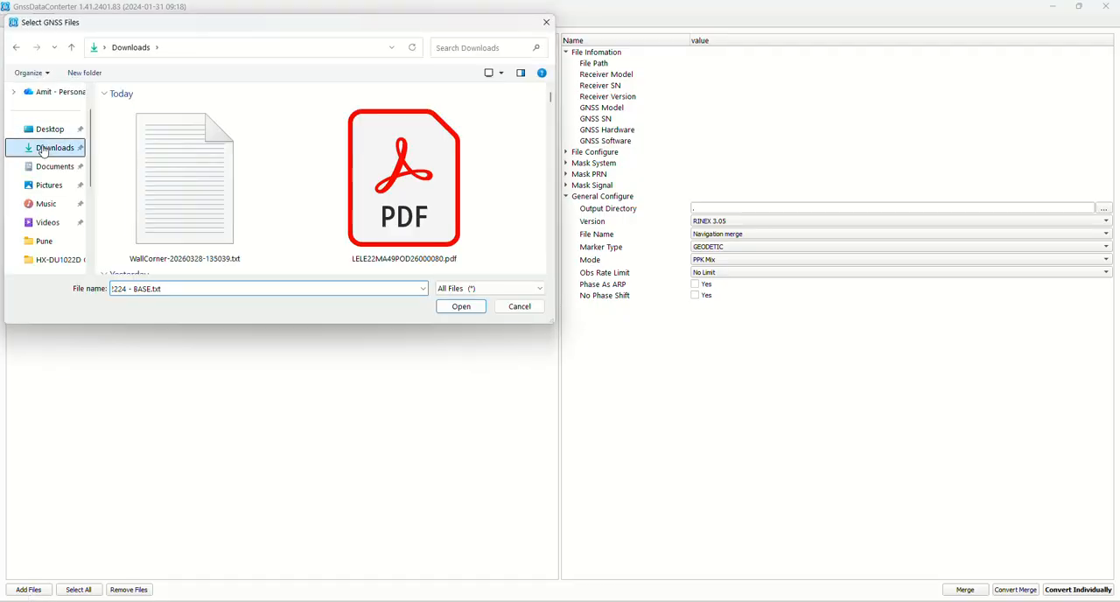
{"action": "left_click", "coordinate": [168, 172]}
{"action": "left_click", "coordinate": [462, 308]}
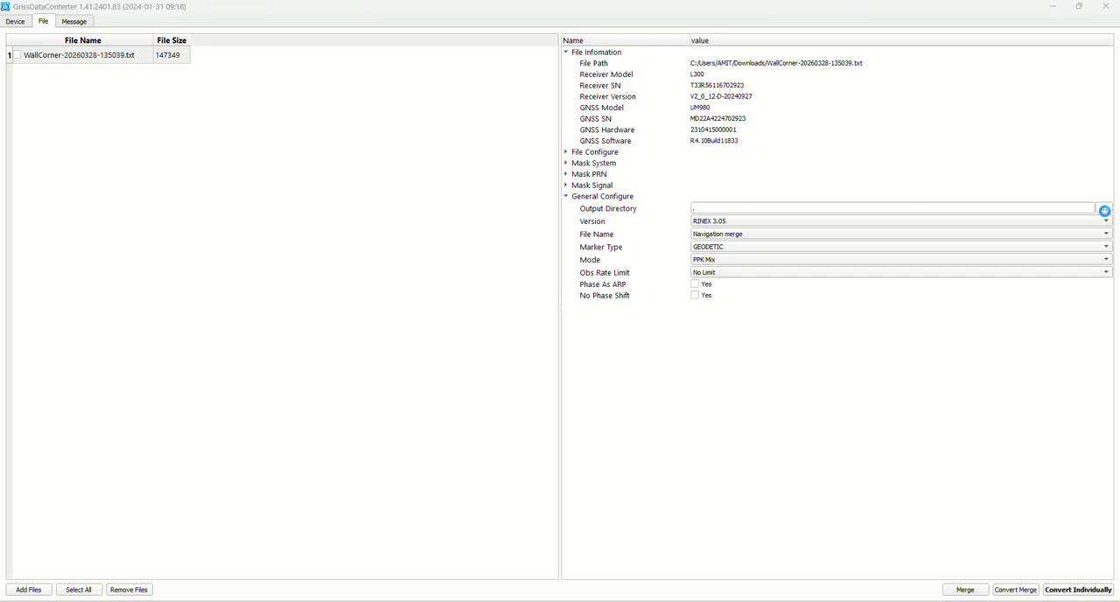
Step: Set the output directory to the Downloads folder and the output version to RINEX 3.05
{"action": "left_click", "coordinate": [1104, 210]}
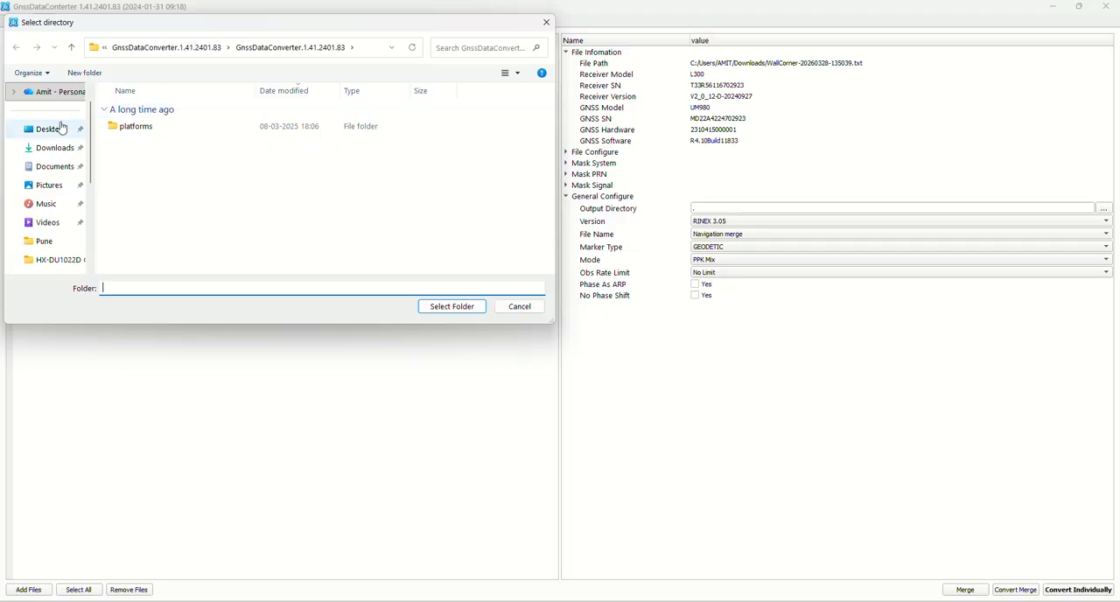
{"action": "left_click", "coordinate": [54, 148]}
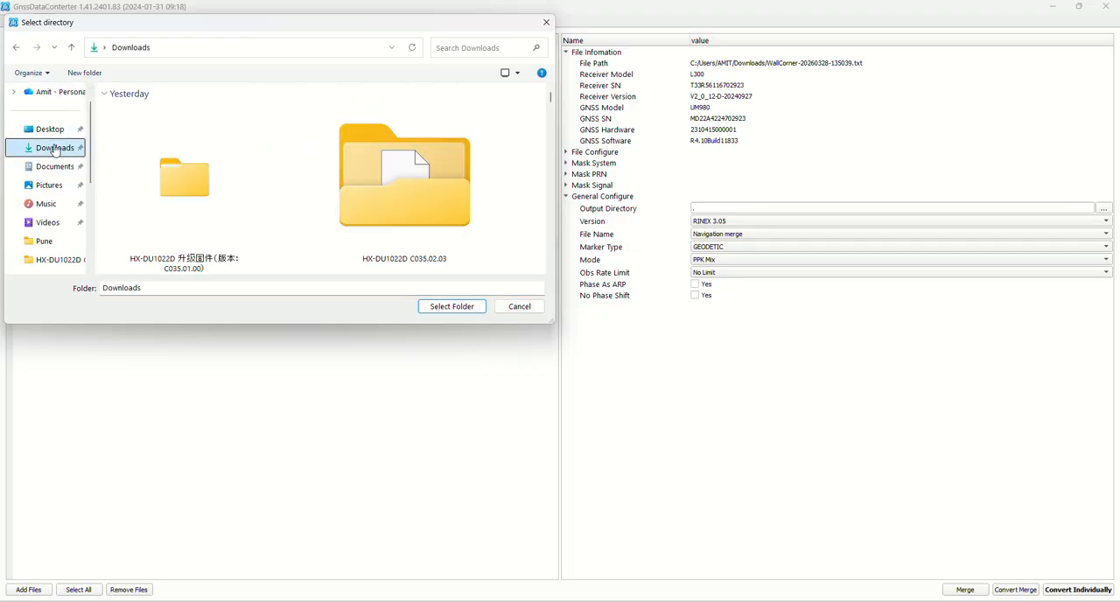
{"action": "left_click", "coordinate": [451, 307]}
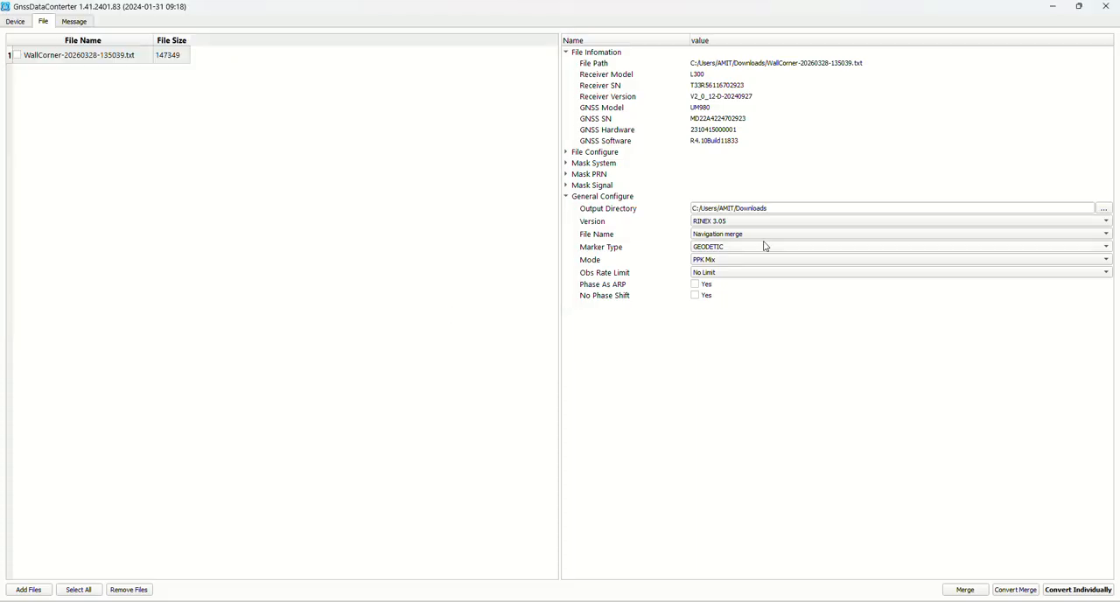
{"action": "left_click", "coordinate": [723, 224]}
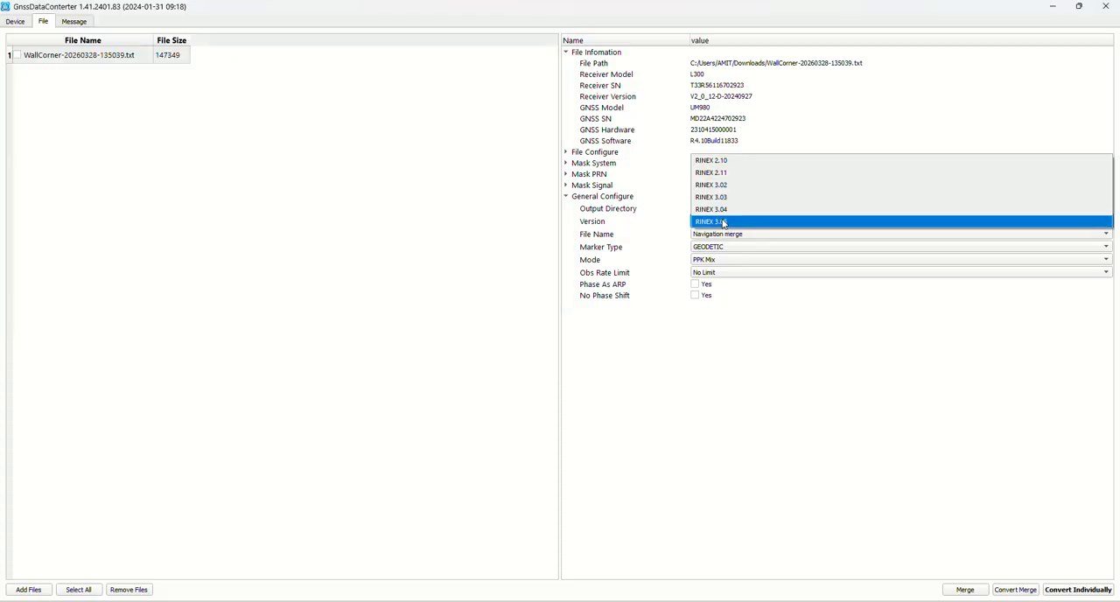
{"action": "left_click", "coordinate": [723, 222]}
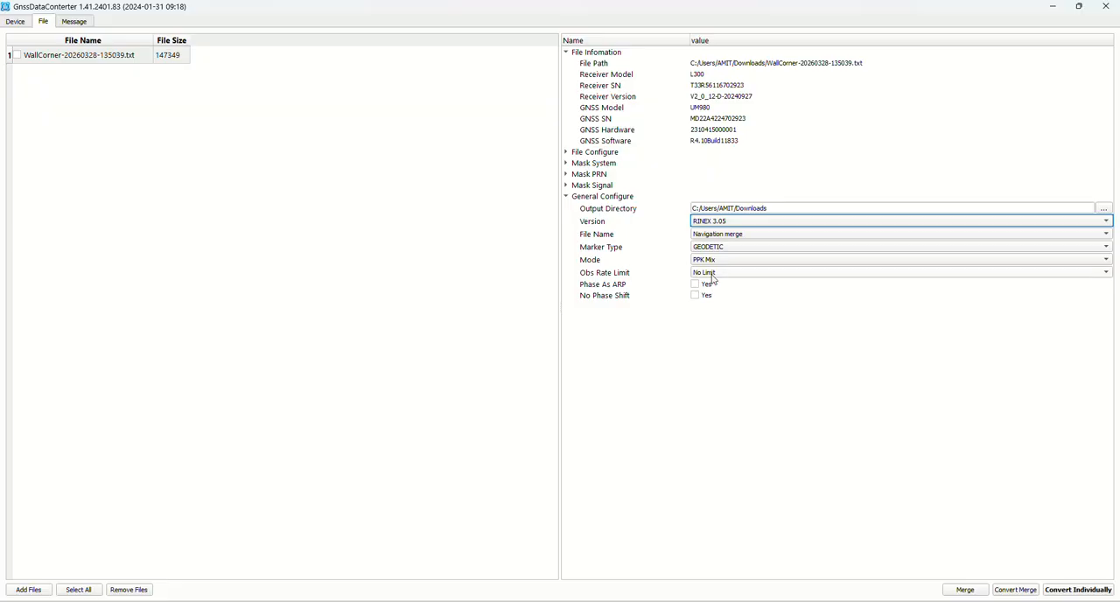
Step: Review the File Configure settings with BOTTOM as the height type, and check the Mask System options
{"action": "left_click", "coordinate": [565, 153]}
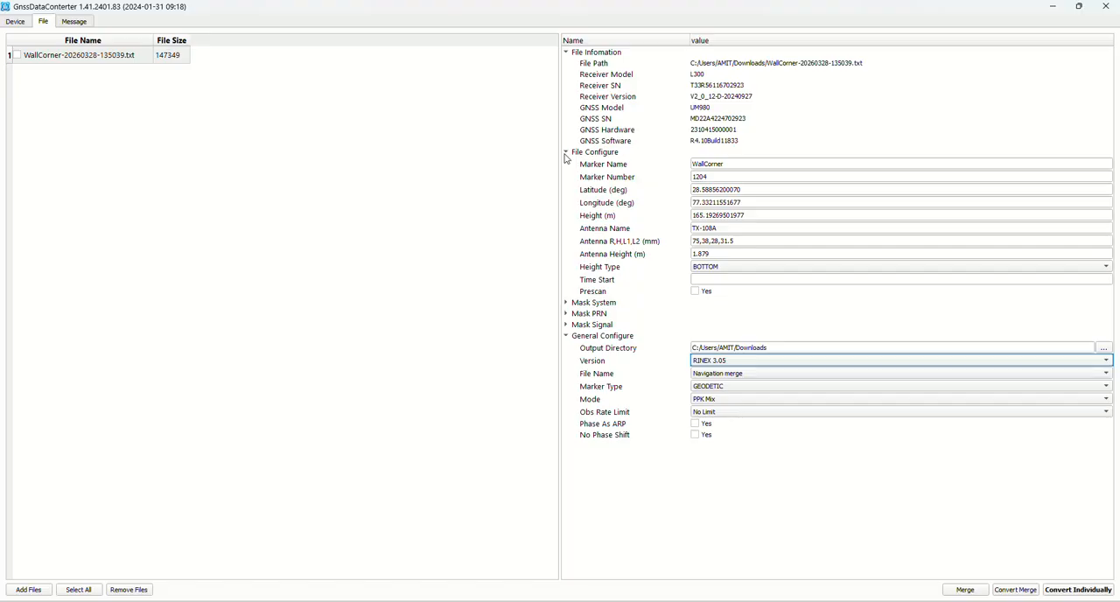
{"action": "left_click", "coordinate": [734, 172]}
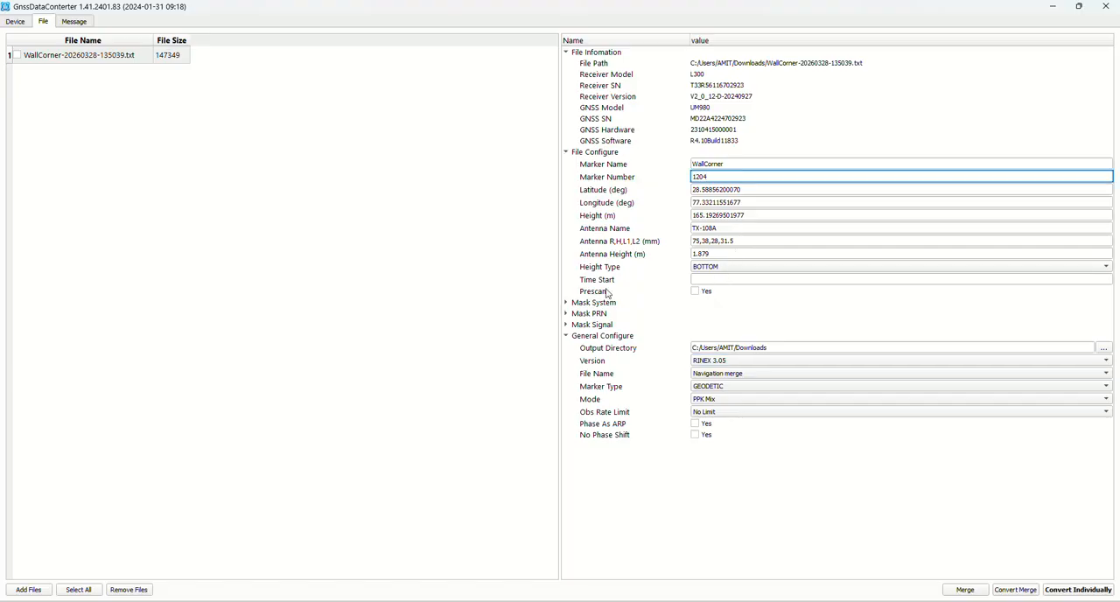
{"action": "left_click", "coordinate": [711, 267]}
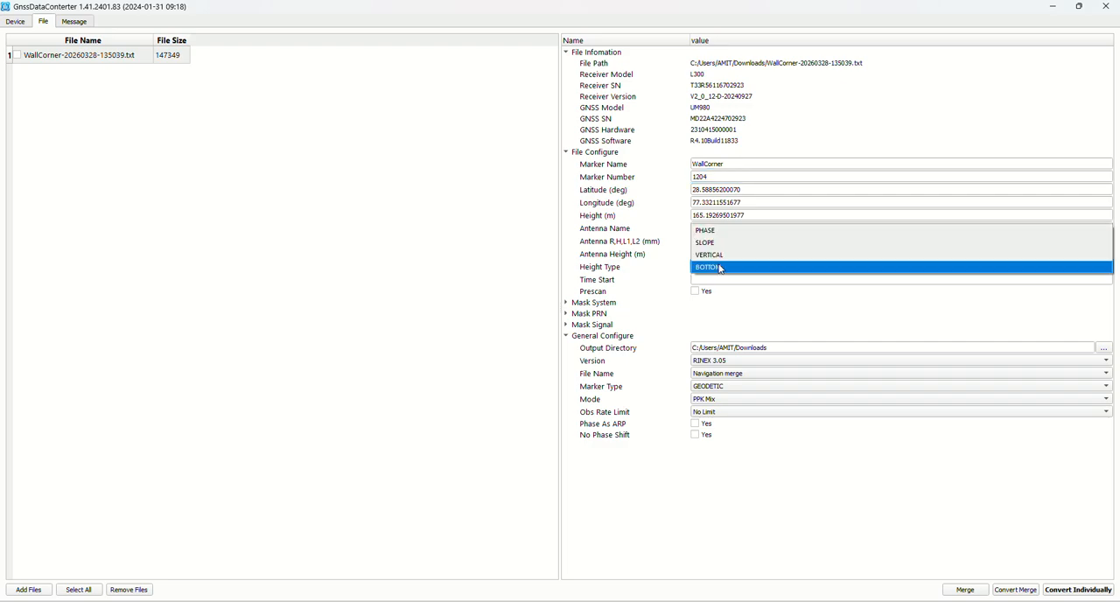
{"action": "left_click", "coordinate": [720, 267]}
{"action": "left_click", "coordinate": [566, 303]}
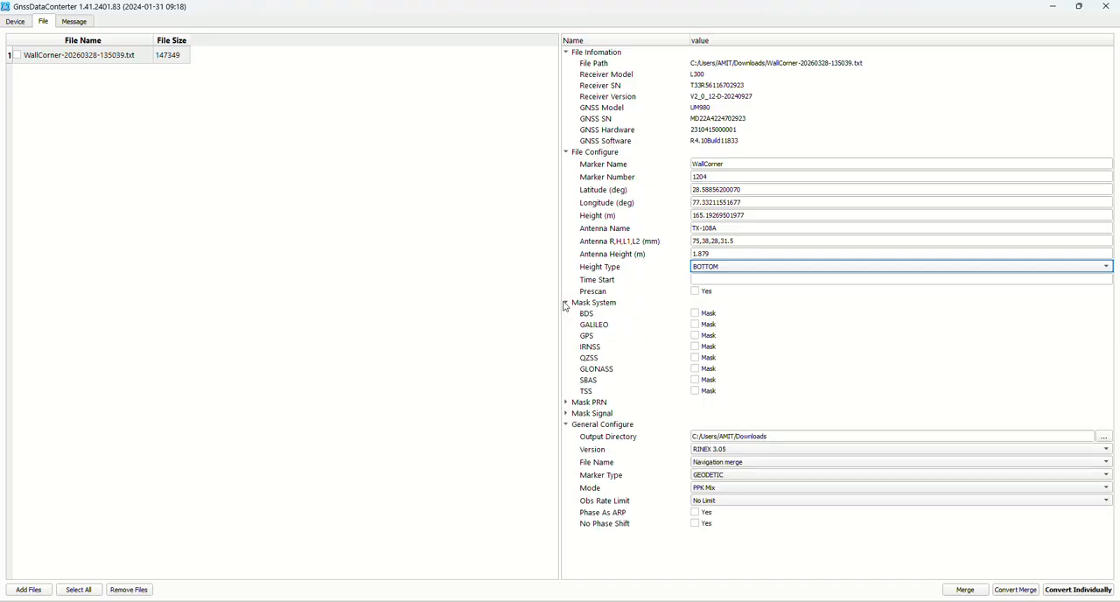
{"action": "left_click", "coordinate": [566, 303]}
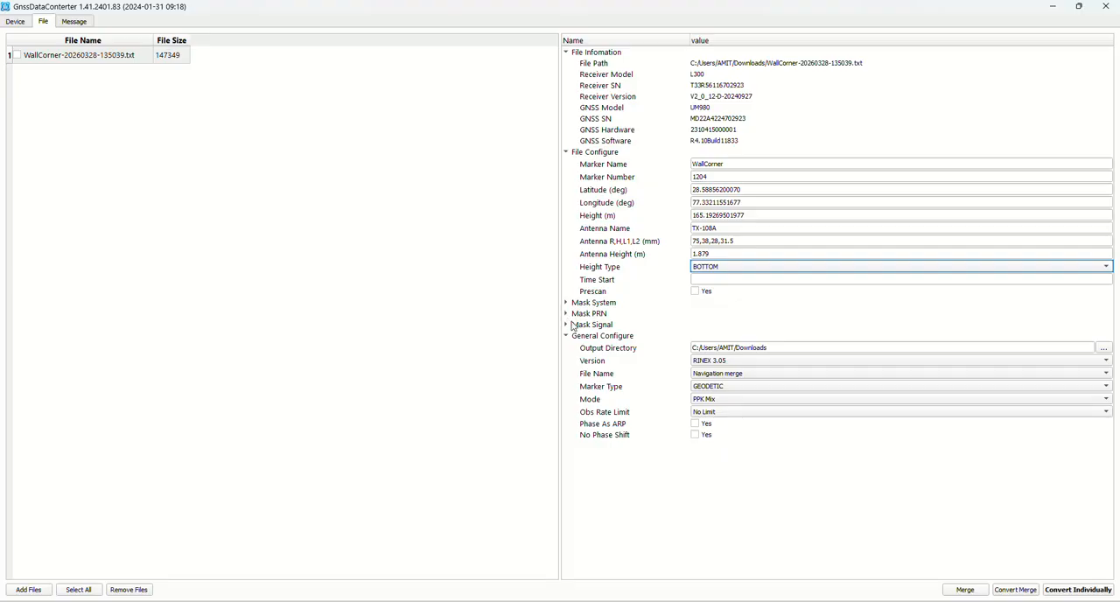
Step: Collapse the File Configure and File Information sections, and convert the WallCorner file individually
{"action": "left_click", "coordinate": [567, 152]}
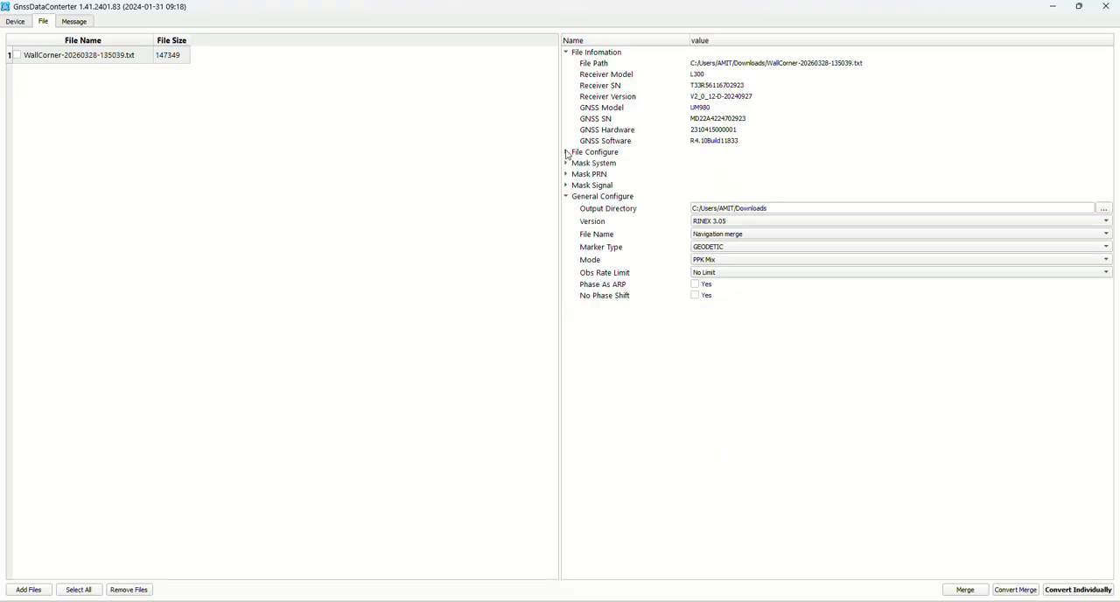
{"action": "left_click", "coordinate": [567, 53]}
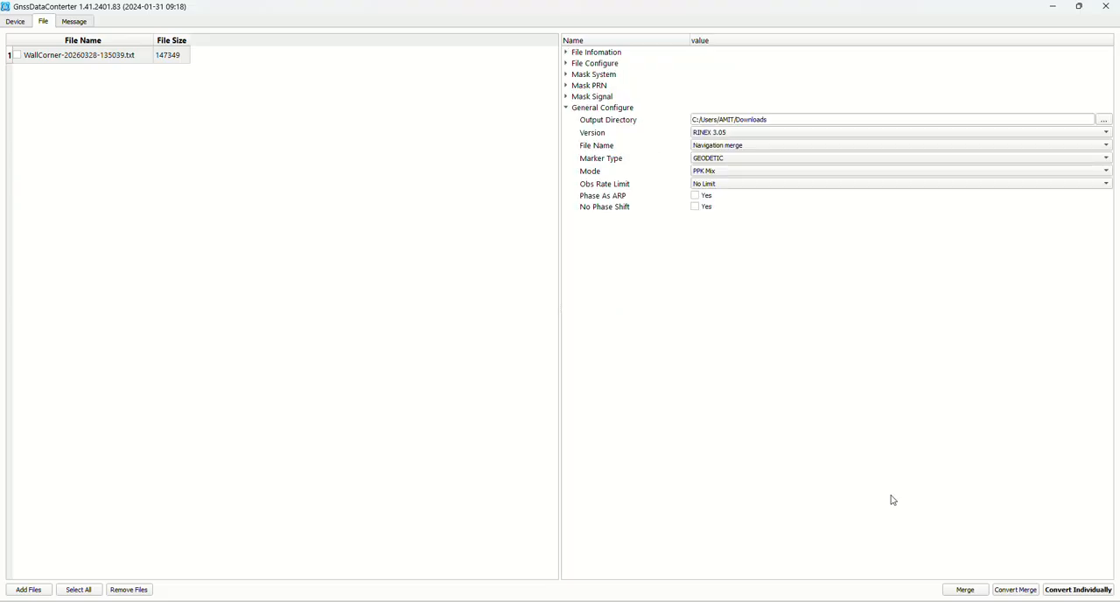
{"action": "left_click", "coordinate": [1075, 592]}
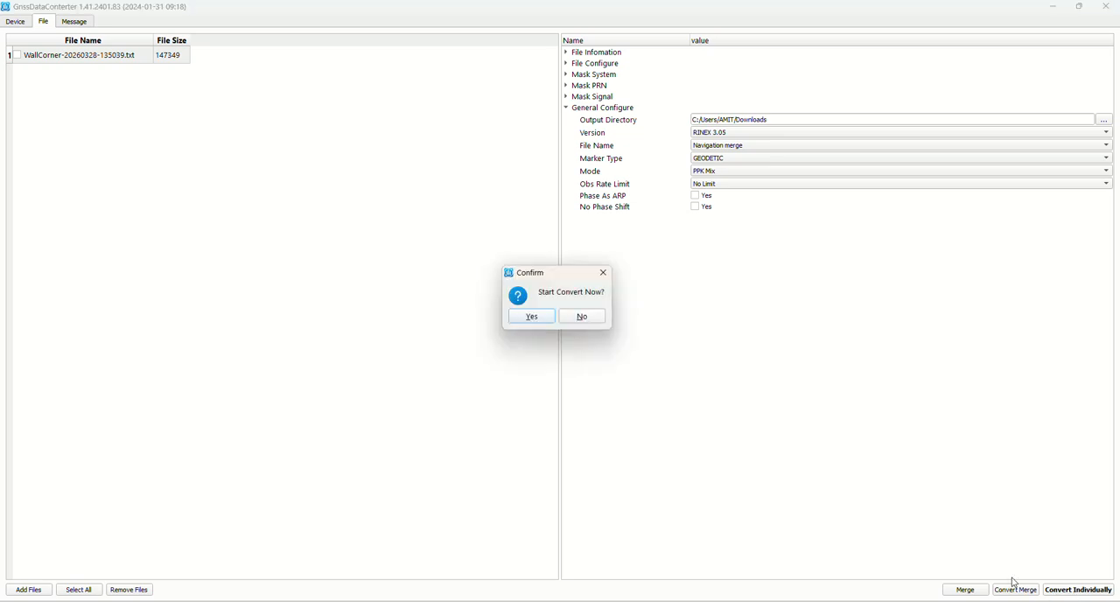
{"action": "left_click", "coordinate": [532, 317]}
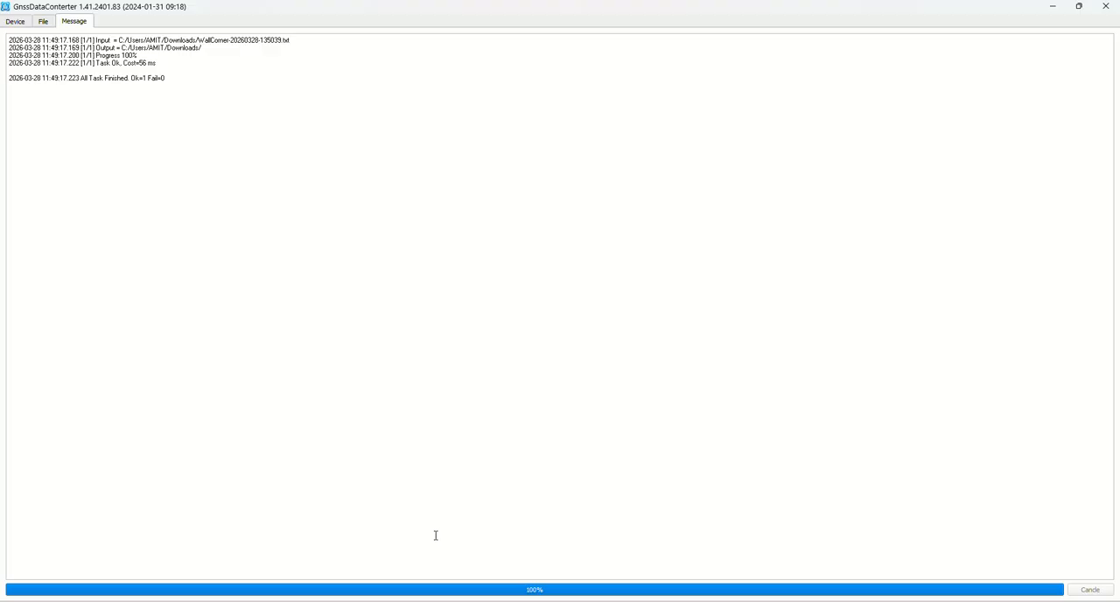
Step: Minimize the converter, open the Downloads folder in File Explorer and inspect the converted WallCorner .26N and .26O files
{"action": "left_click", "coordinate": [1051, 7]}
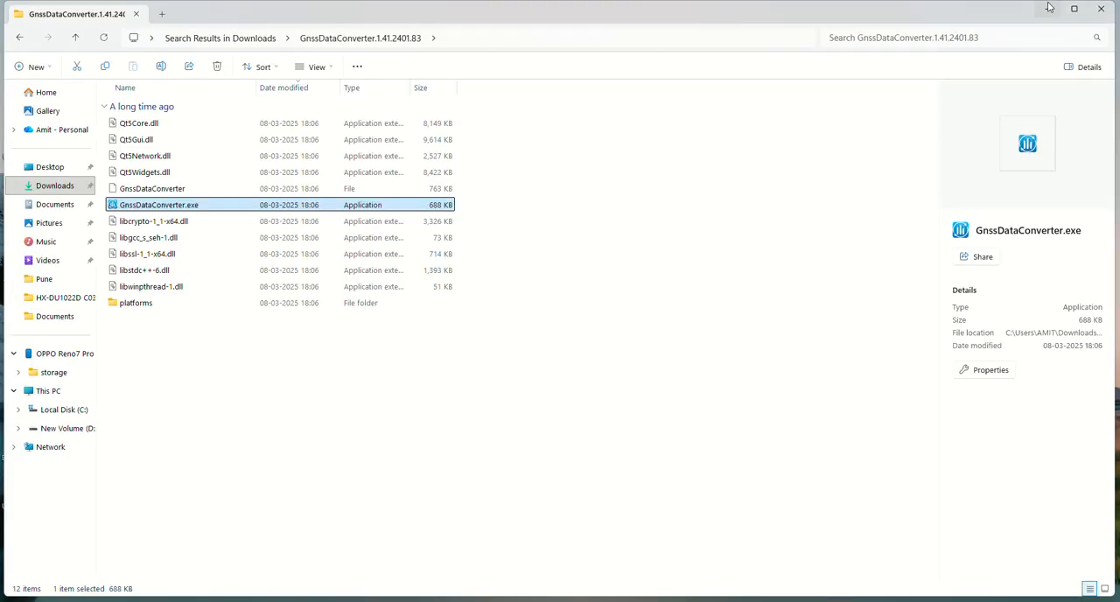
{"action": "left_click", "coordinate": [65, 186]}
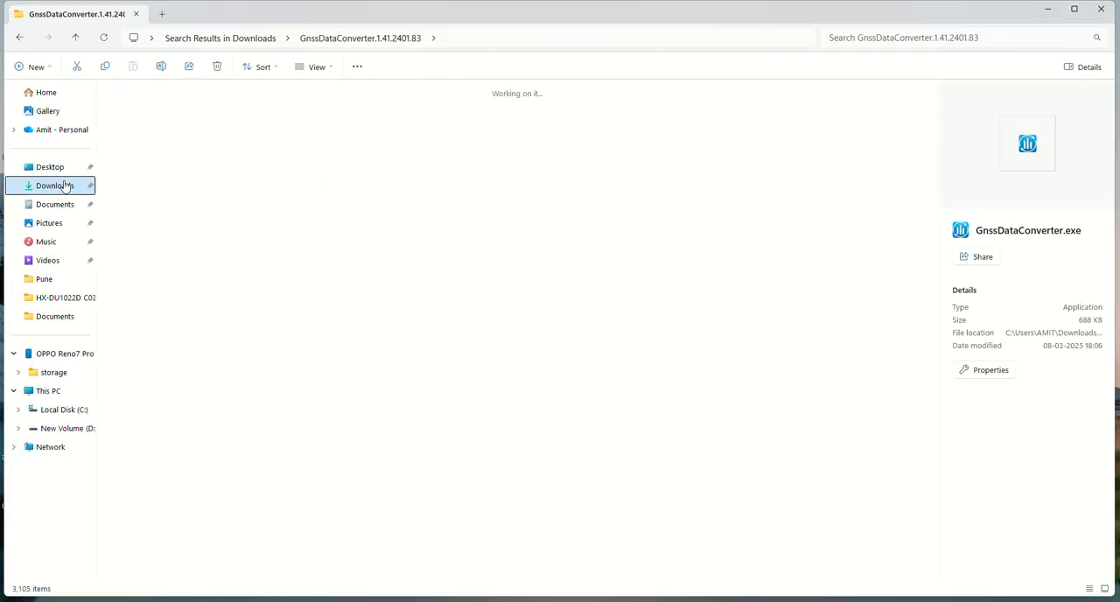
{"action": "left_click", "coordinate": [229, 208]}
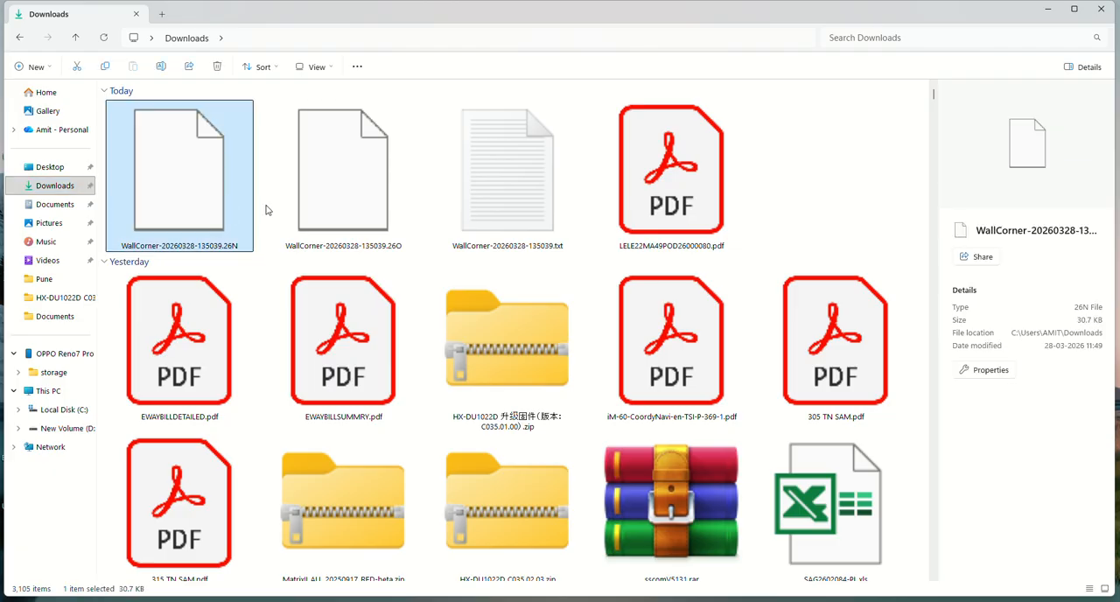
{"action": "left_click", "coordinate": [339, 216]}
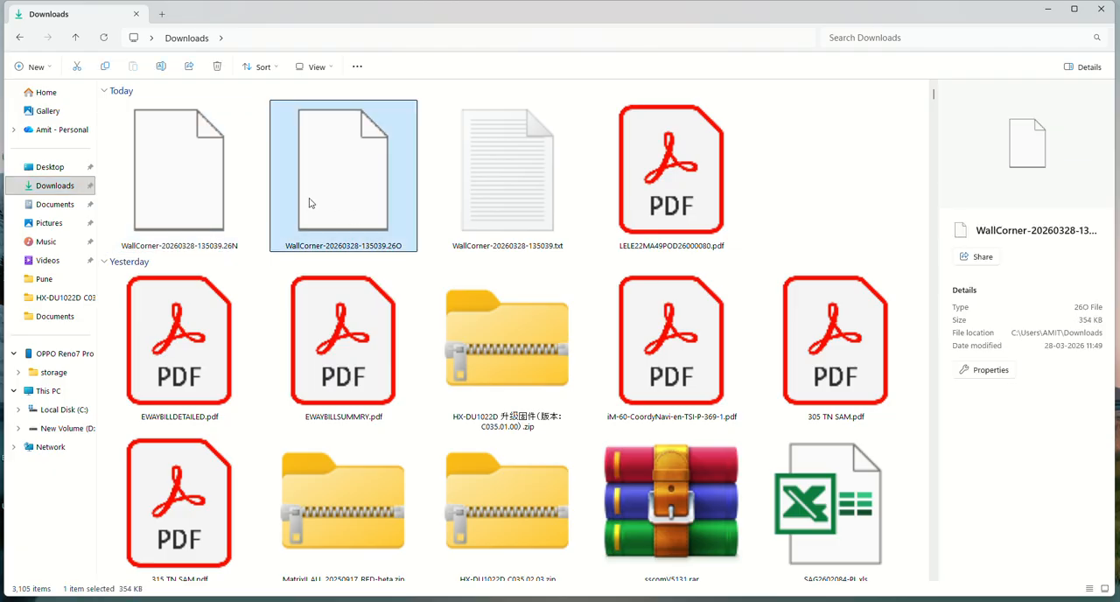